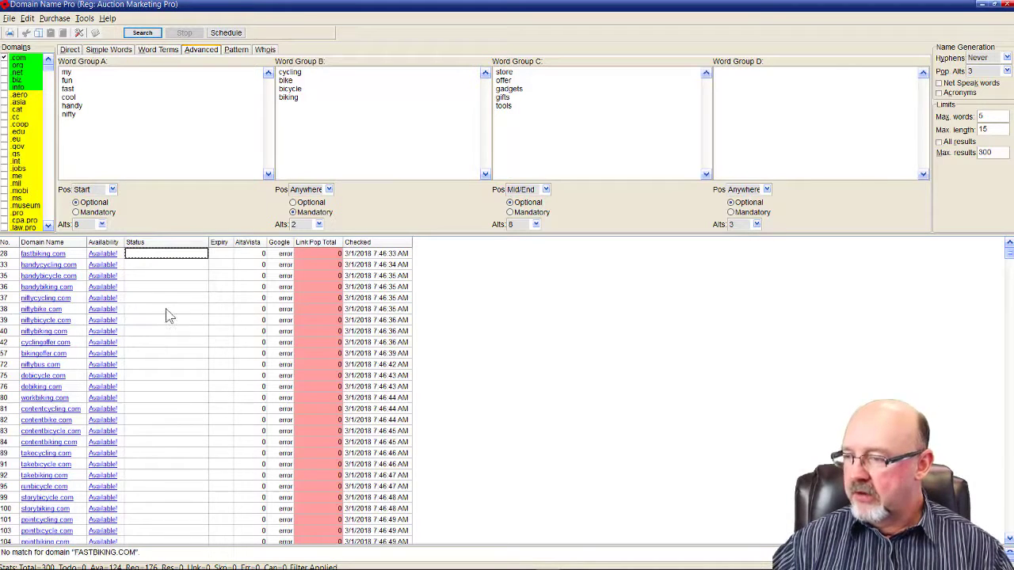
# - Turn off the results filter to list both registered and available domains, and look through the full list
pyautogui.rightClick(159, 332)
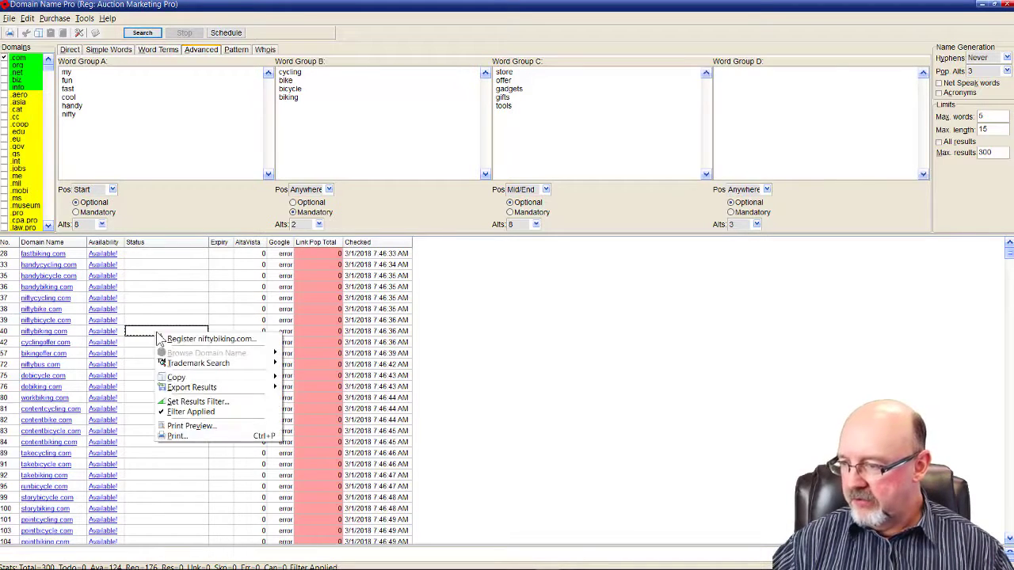
pyautogui.click(200, 414)
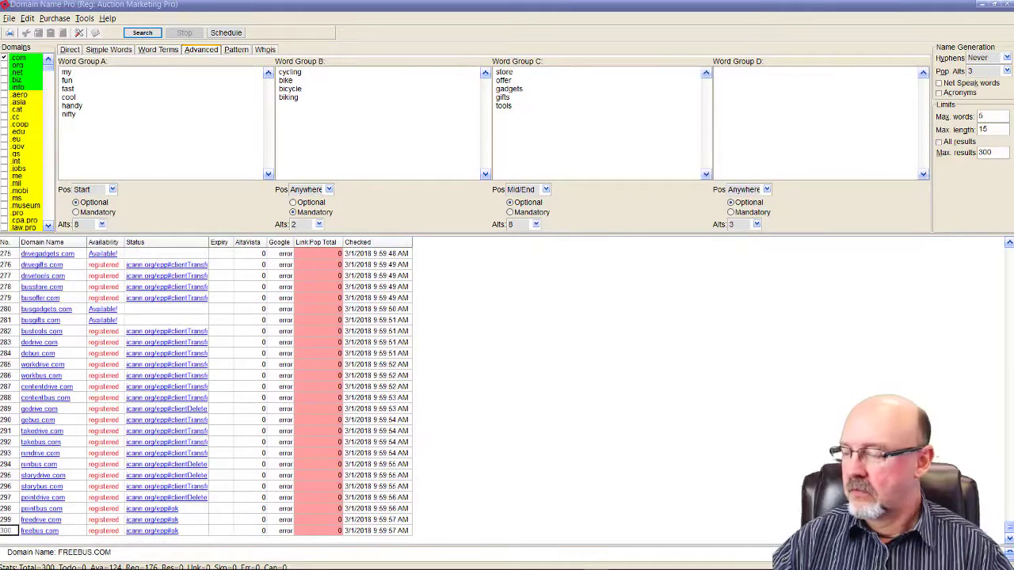
pyautogui.scroll(5, 203, 388)
pyautogui.scroll(-4, 179, 349)
pyautogui.scroll(3, 182, 345)
pyautogui.scroll(6, 218, 298)
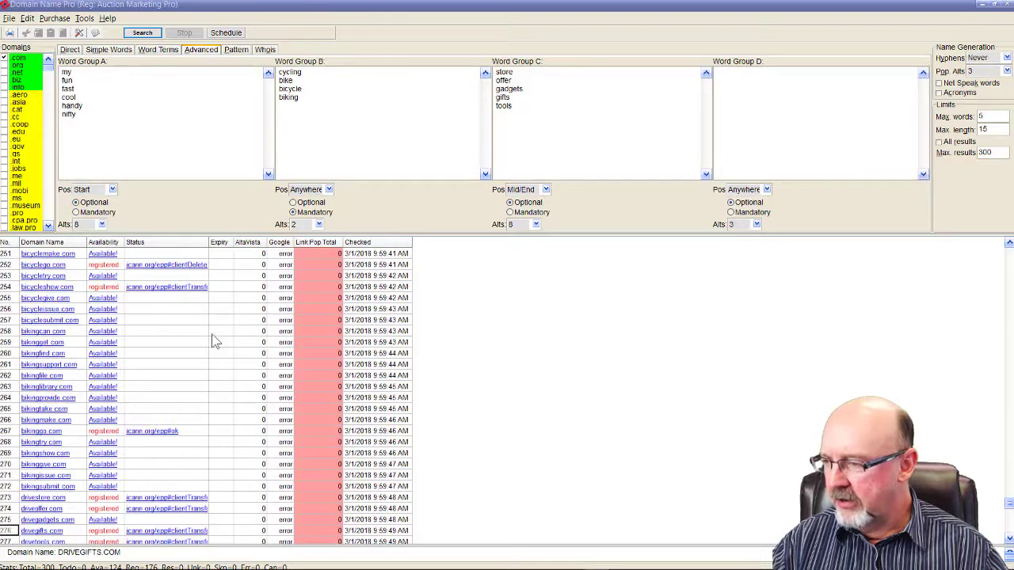
# - Apply the results filter so only available domains are listed, and browse the filtered names
pyautogui.rightClick(191, 333)
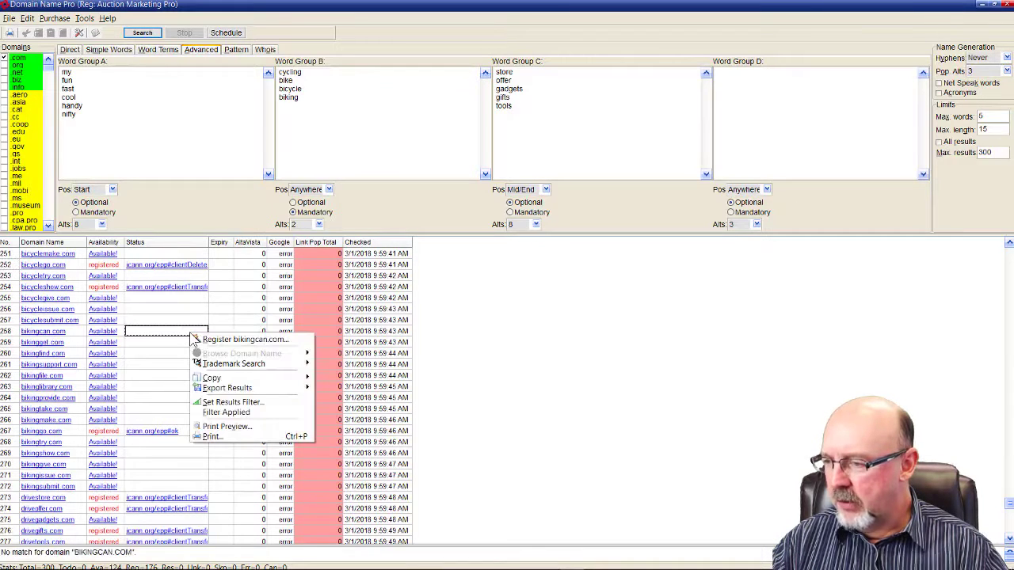
pyautogui.click(235, 412)
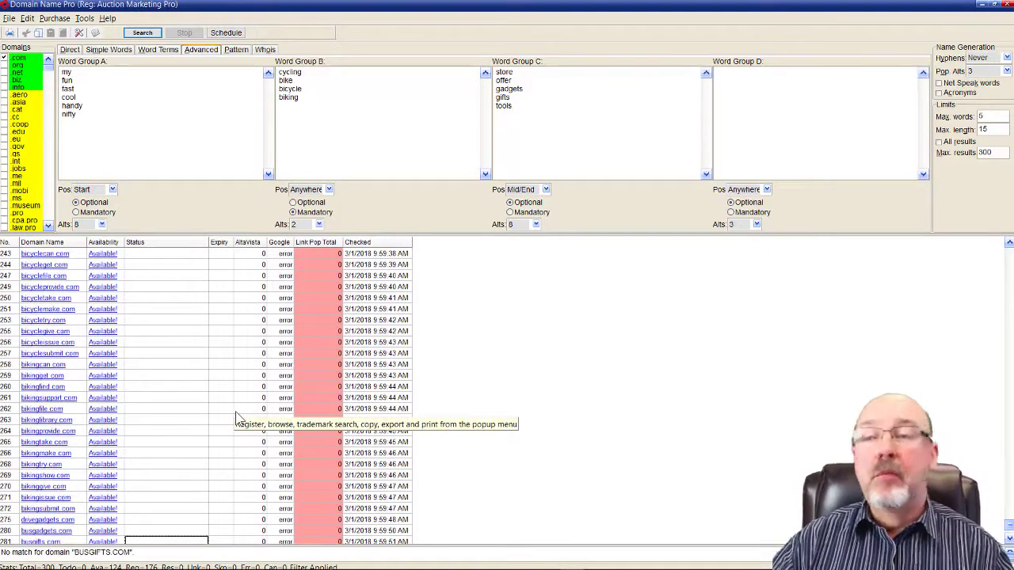
pyautogui.scroll(15, 208, 461)
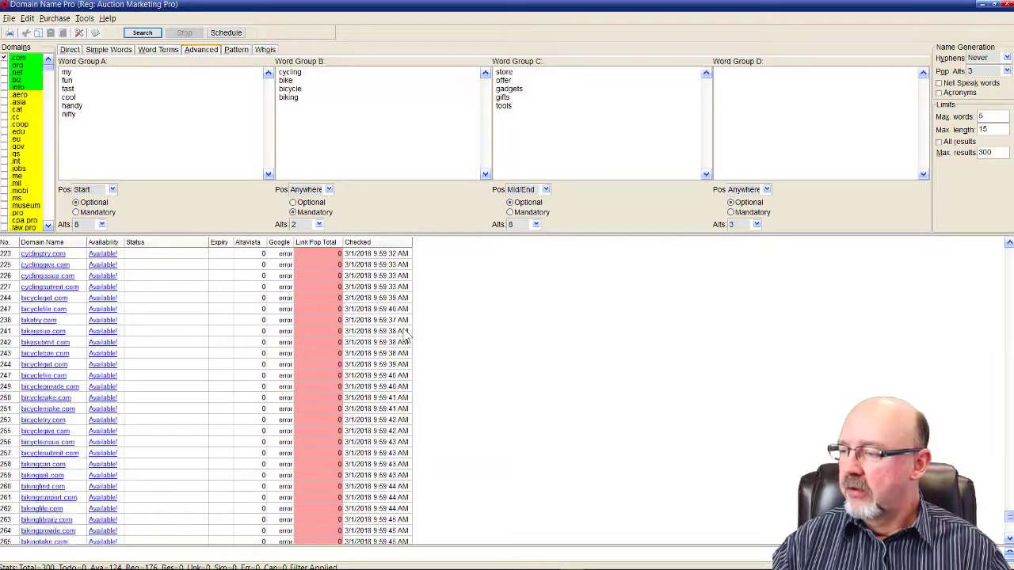
pyautogui.scroll(7, 204, 316)
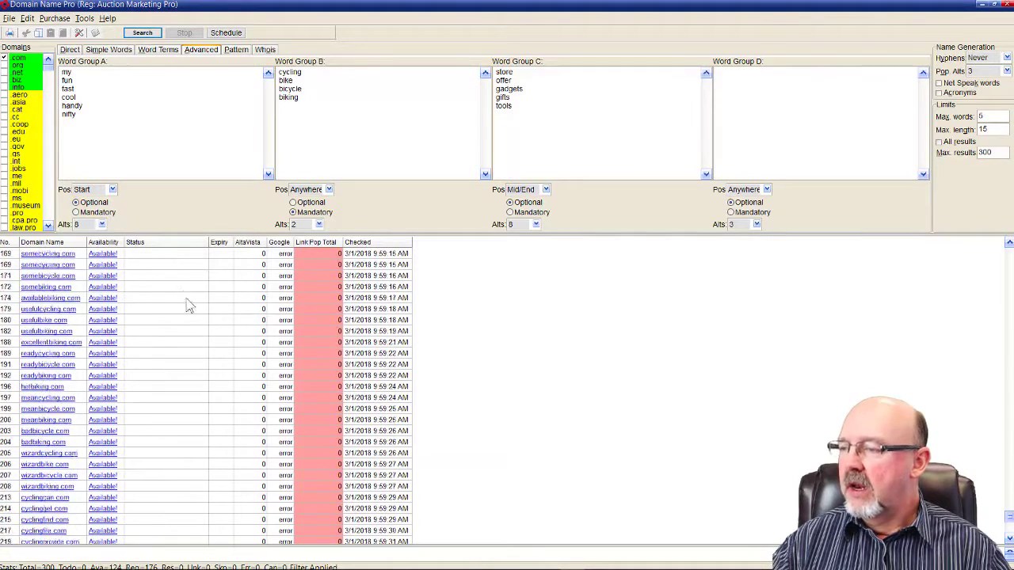
pyautogui.scroll(5, 202, 309)
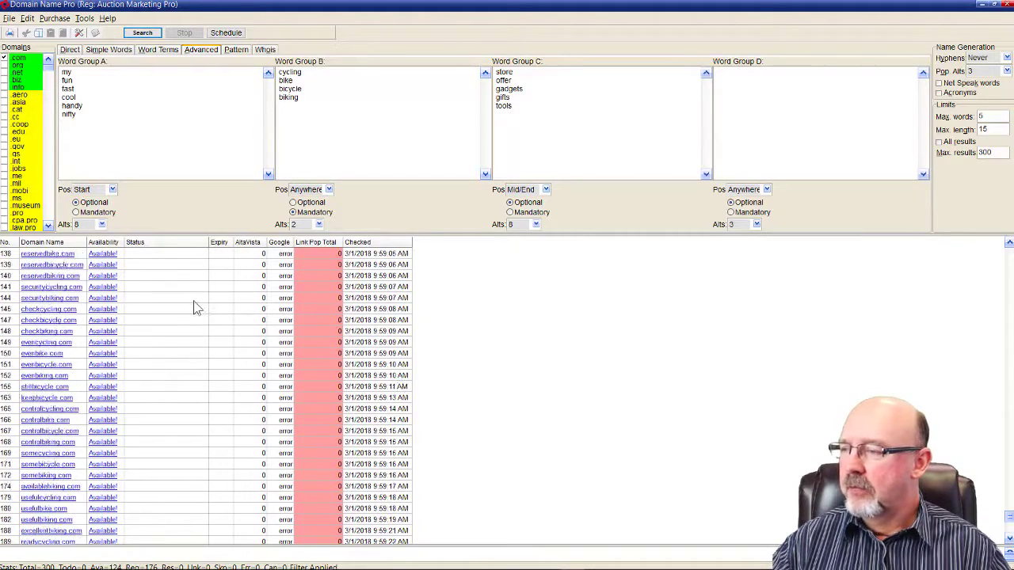
pyautogui.rightClick(190, 292)
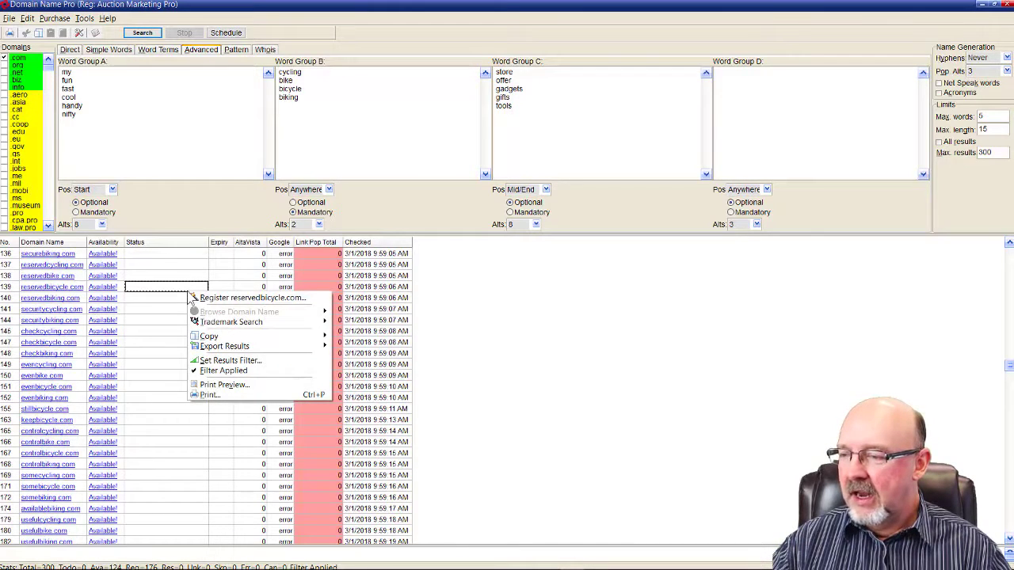
pyautogui.moveTo(317, 347)
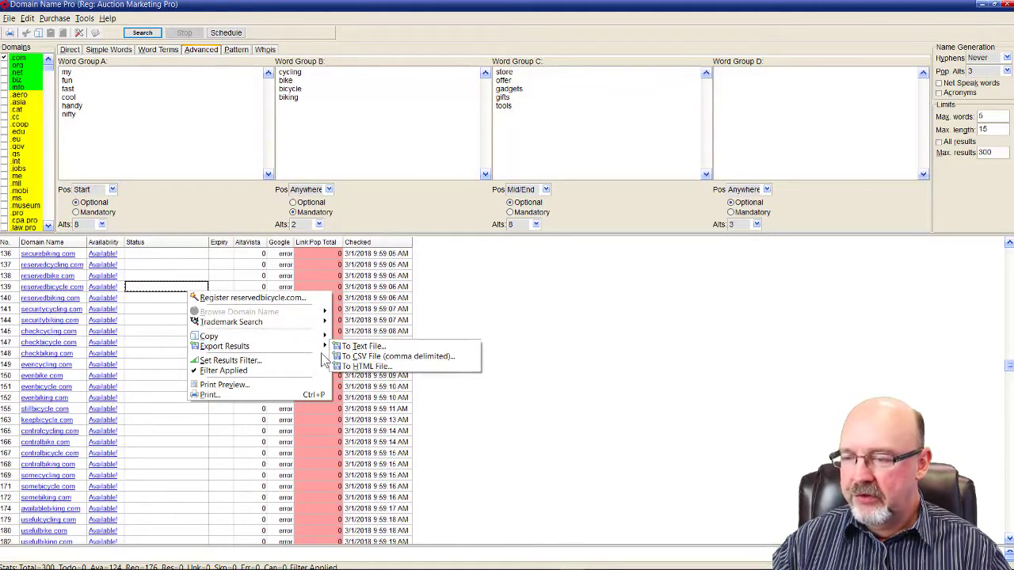
pyautogui.click(384, 358)
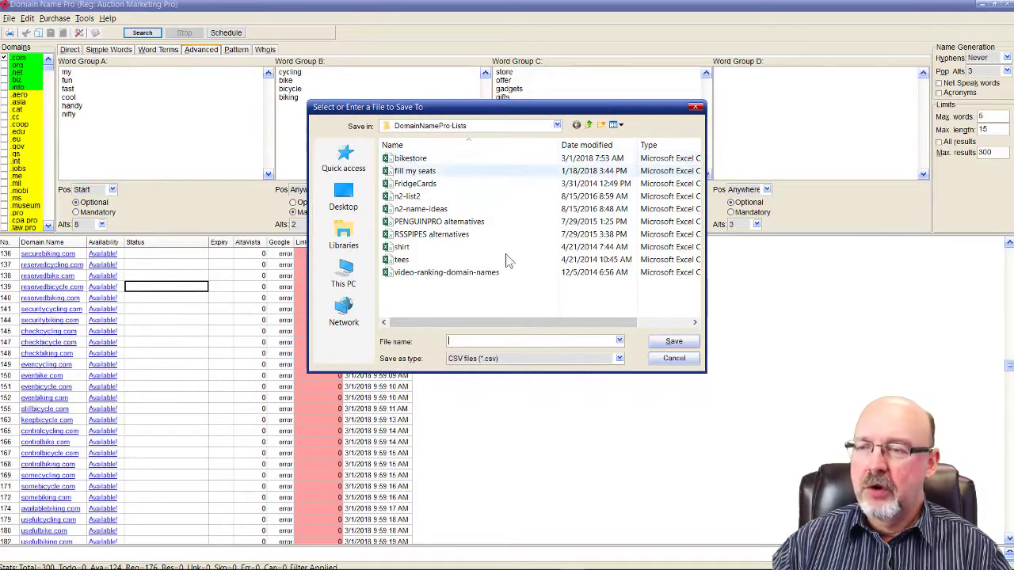
pyautogui.click(674, 359)
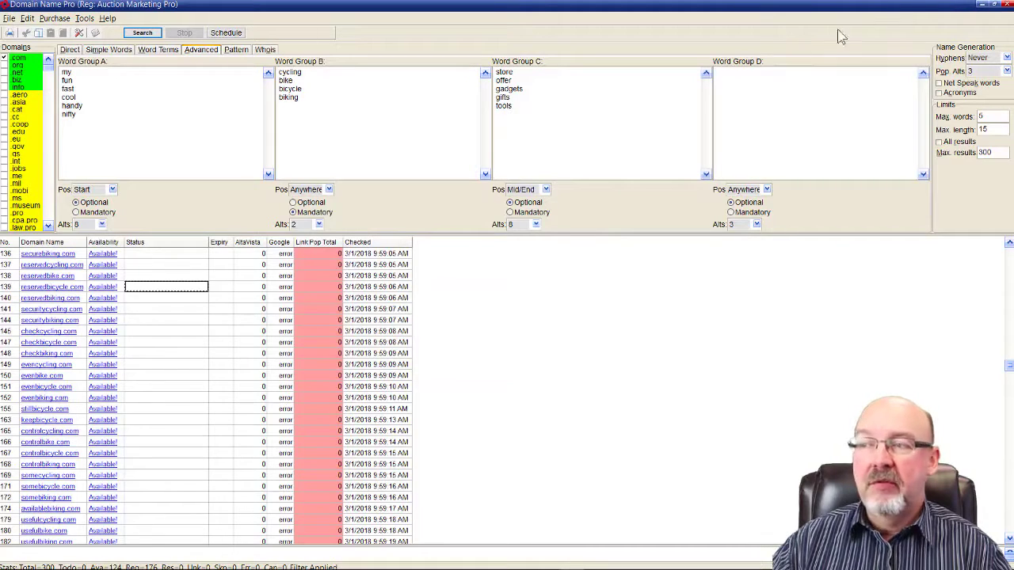
# - Switch to the Bikestore domain names.xlsx workbook in Excel and point out the Size and rating columns
pyautogui.click(986, 5)
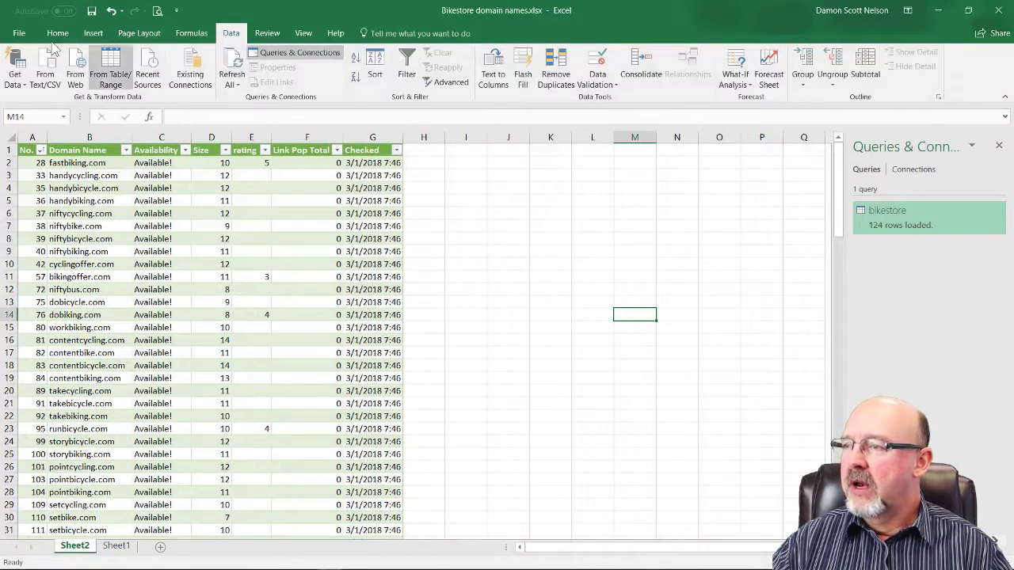
pyautogui.click(78, 35)
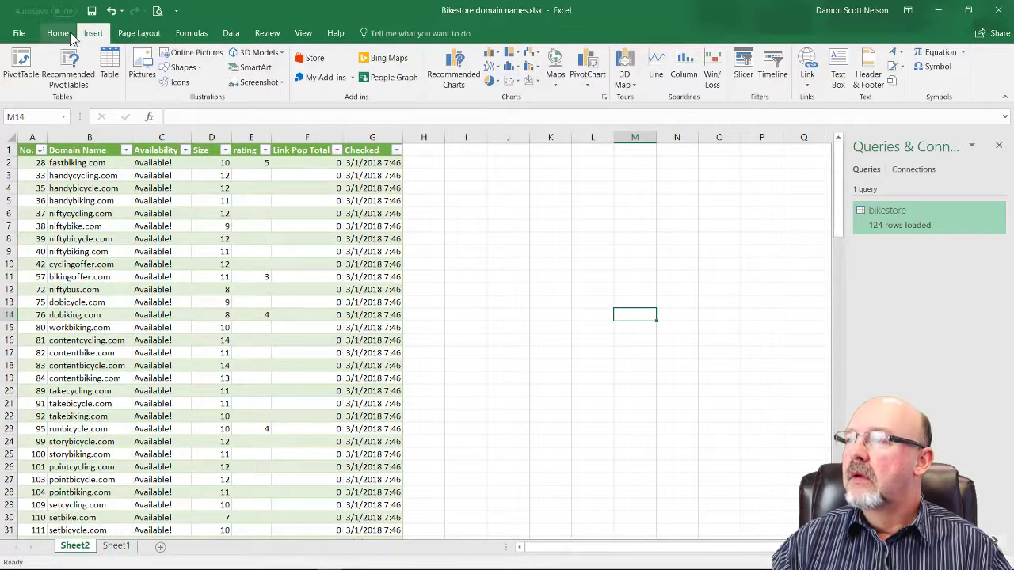
pyautogui.click(235, 35)
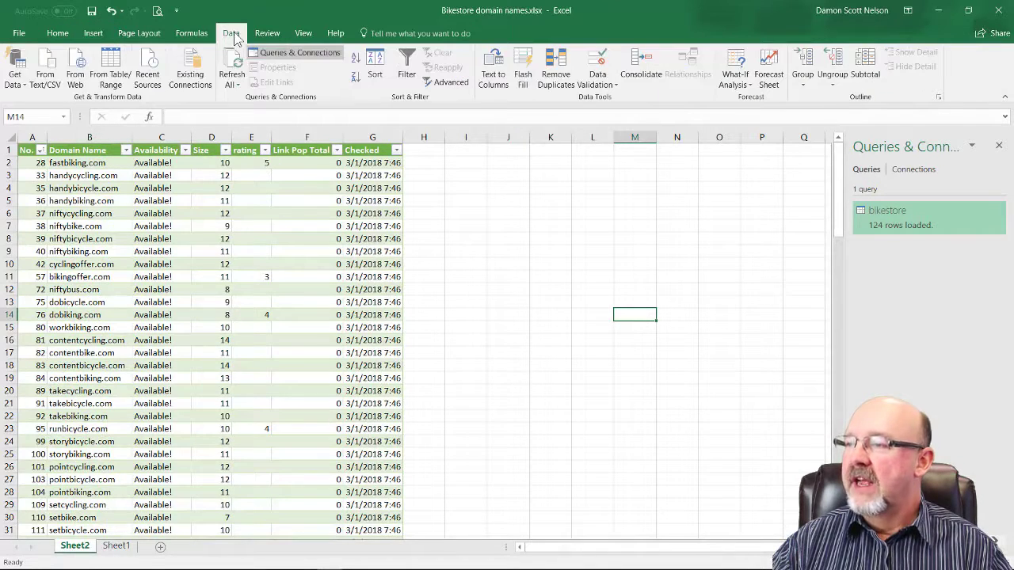
pyautogui.click(210, 151)
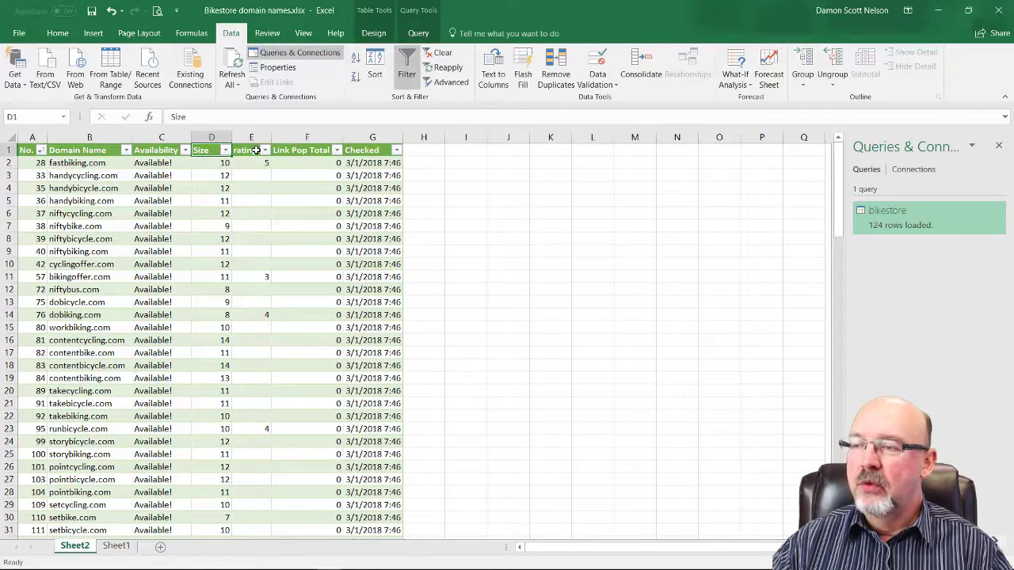
pyautogui.click(254, 151)
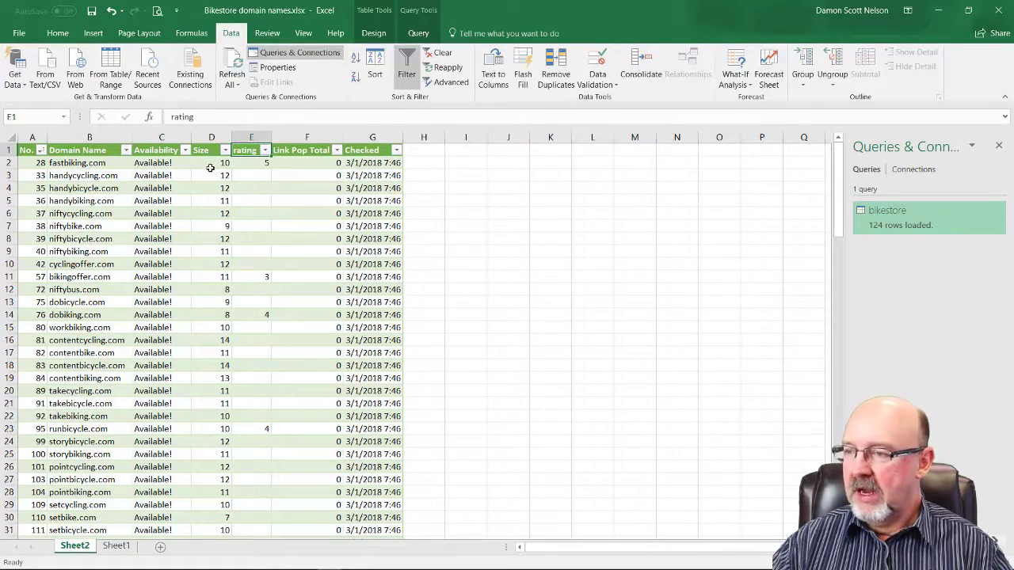
# - Insert the LEN text function in cell D2 of the Size column, using the Domain Name in the same row as its text
pyautogui.click(216, 163)
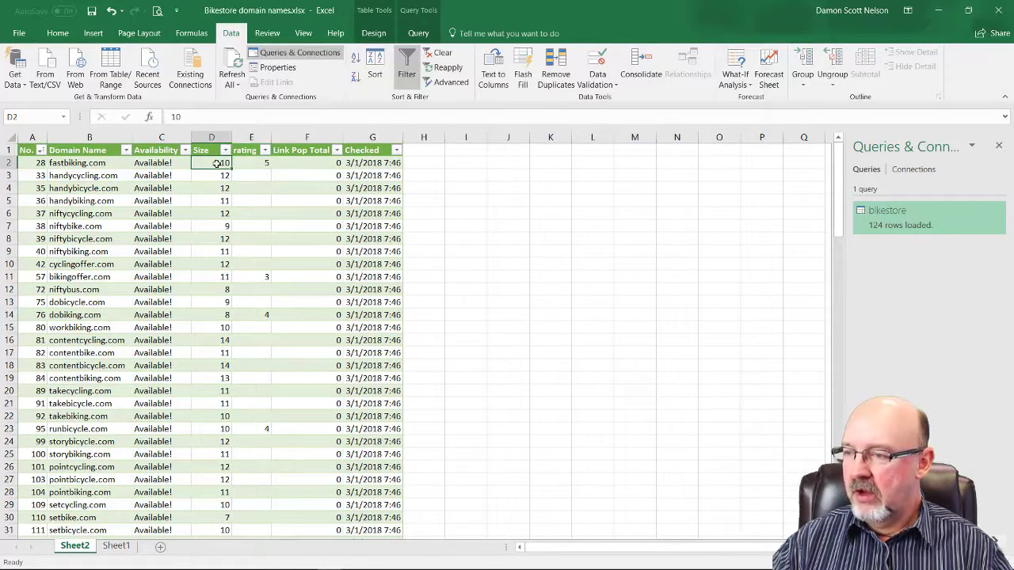
pyautogui.click(149, 116)
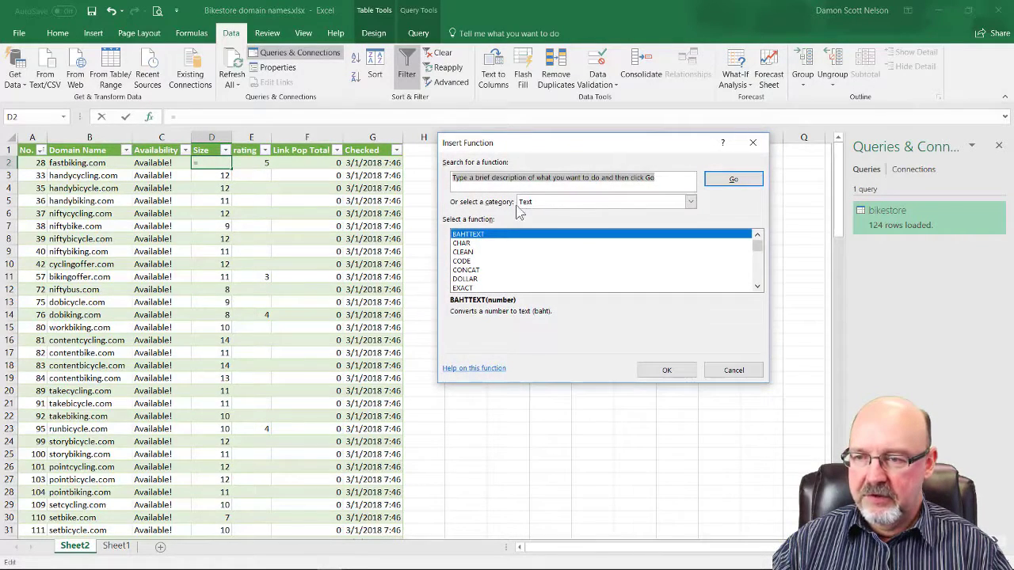
pyautogui.scroll(-2, 554, 267)
pyautogui.click(469, 271)
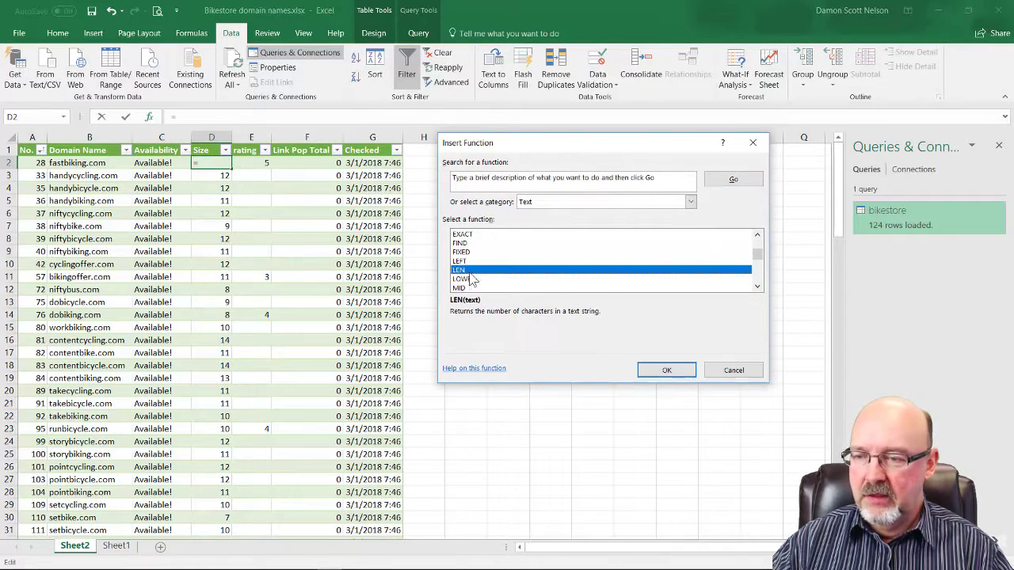
pyautogui.click(666, 372)
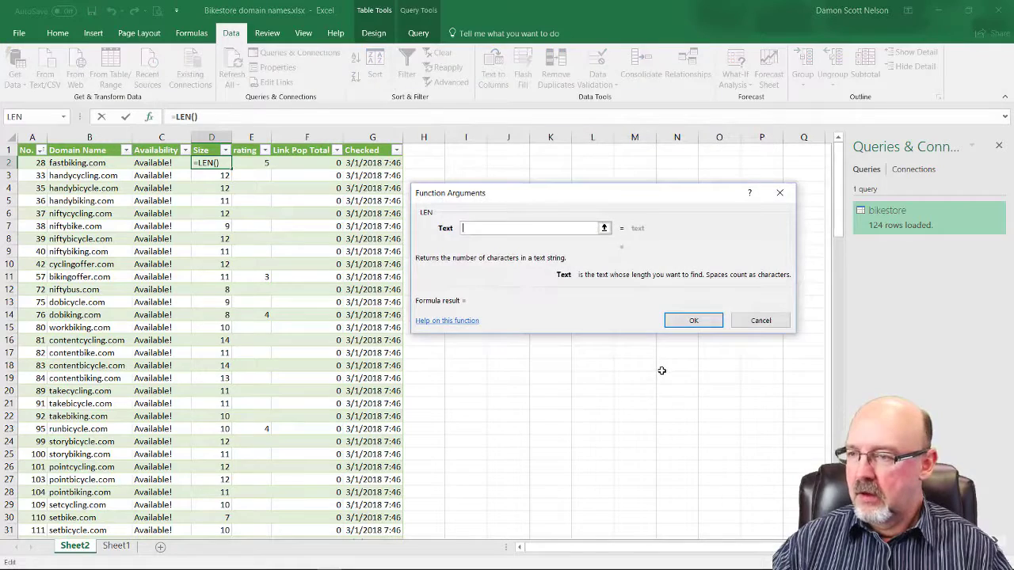
pyautogui.click(98, 164)
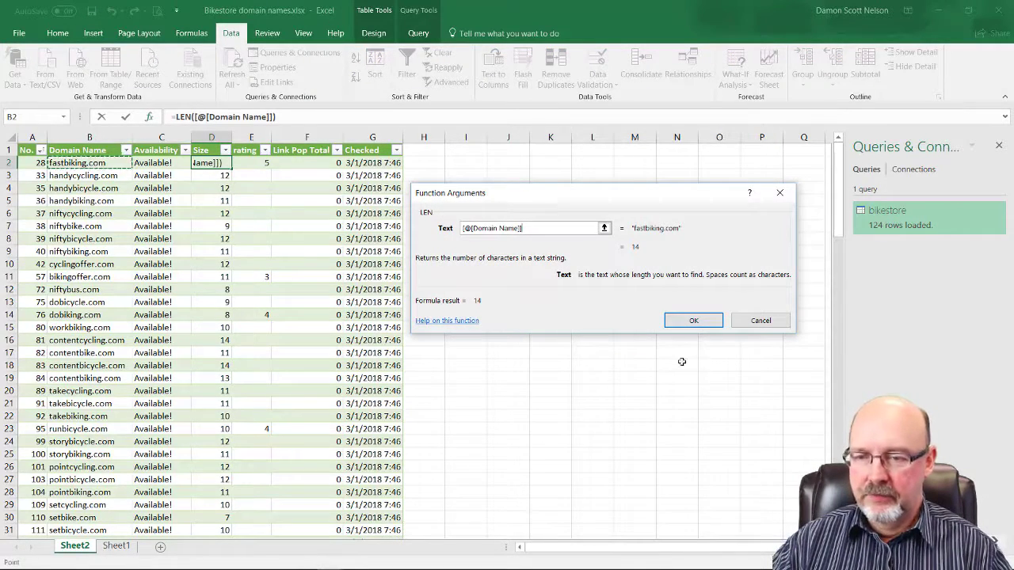
pyautogui.click(691, 325)
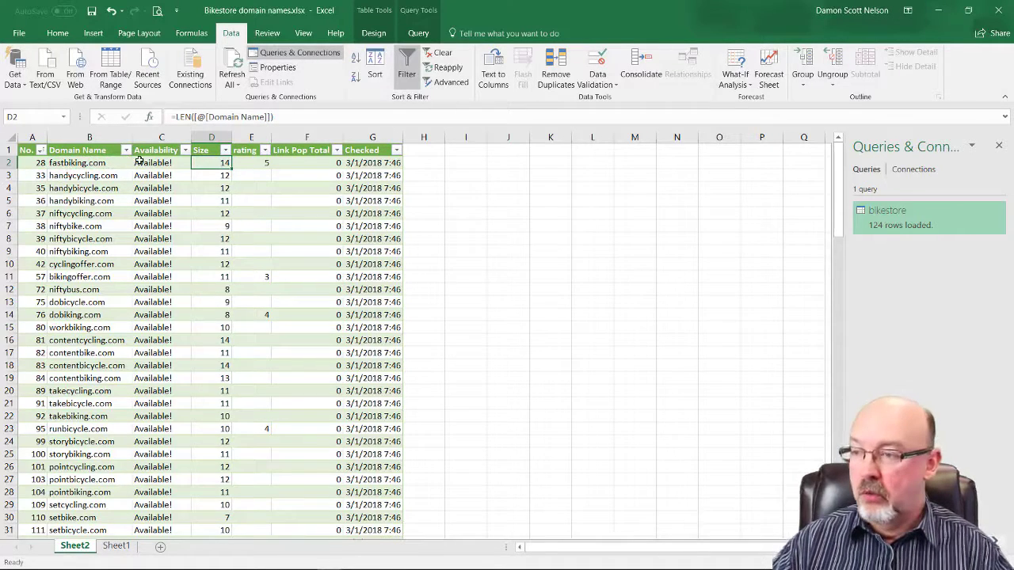
# - Extend the D2 formula to =LEN([@[Domain Name]])-4 so the .com extension is not counted
pyautogui.click(276, 119)
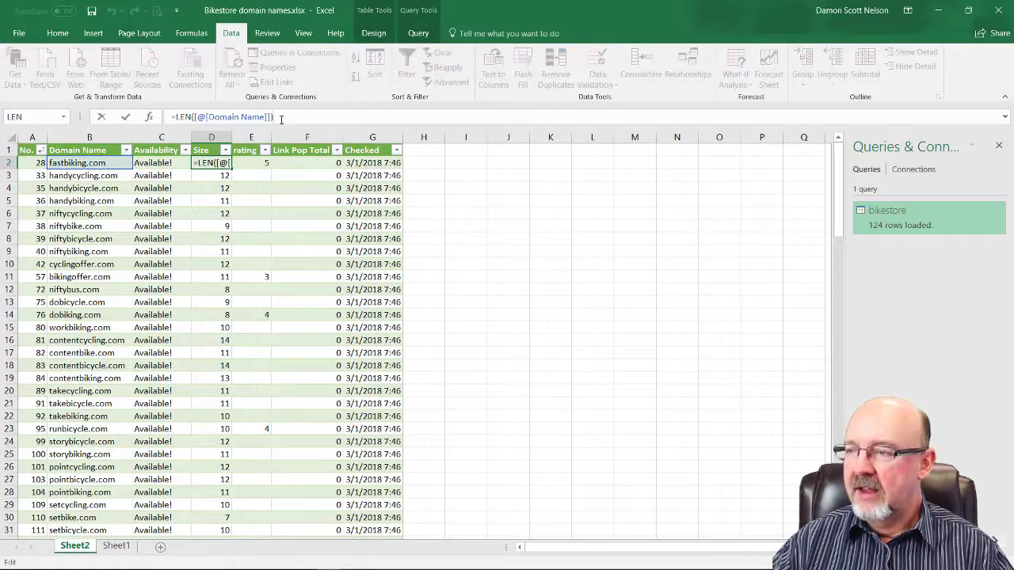
pyautogui.write('-')
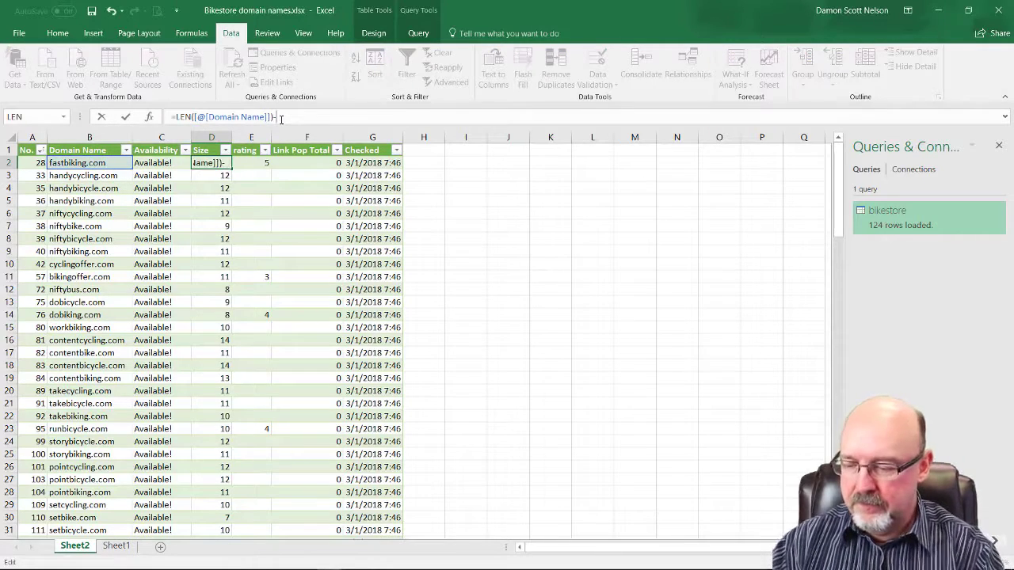
pyautogui.write('4')
pyautogui.press('Return')
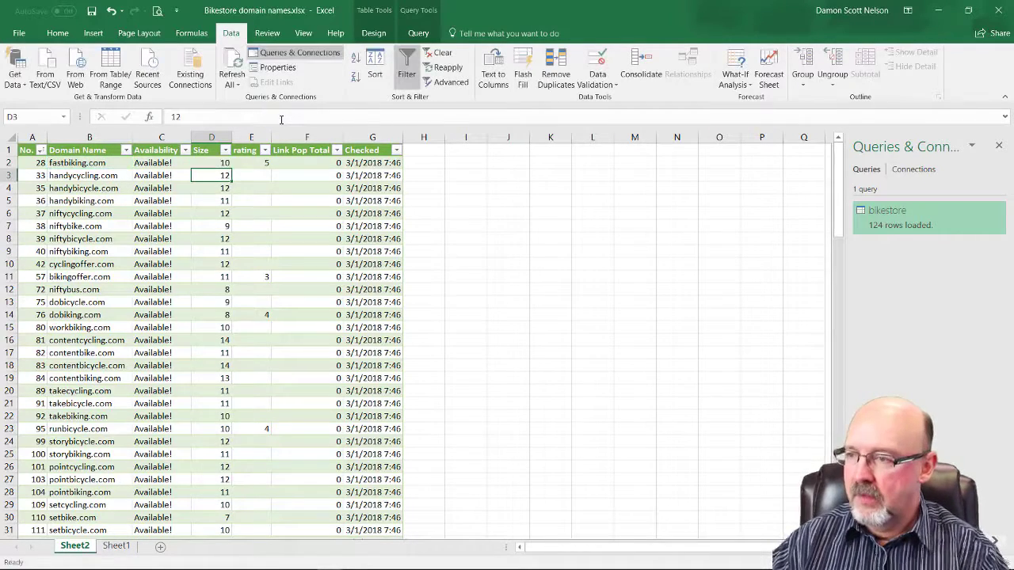
# - Copy the length formula from D2 to all remaining rows of the Size column
pyautogui.click(225, 161)
pyautogui.hotkey('ctrl', 'c')
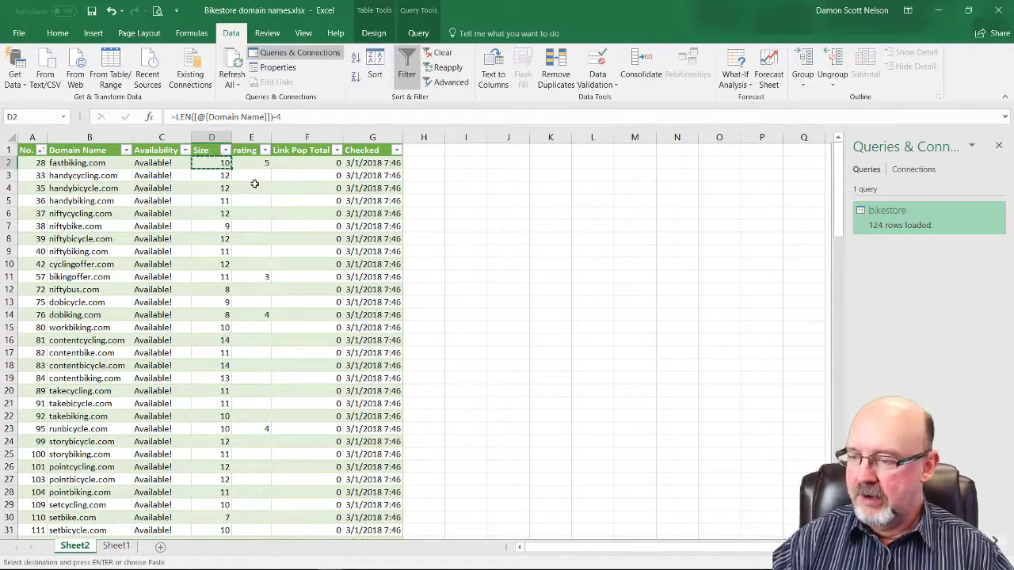
pyautogui.hotkey('ctrl', 'shift', 'Down')
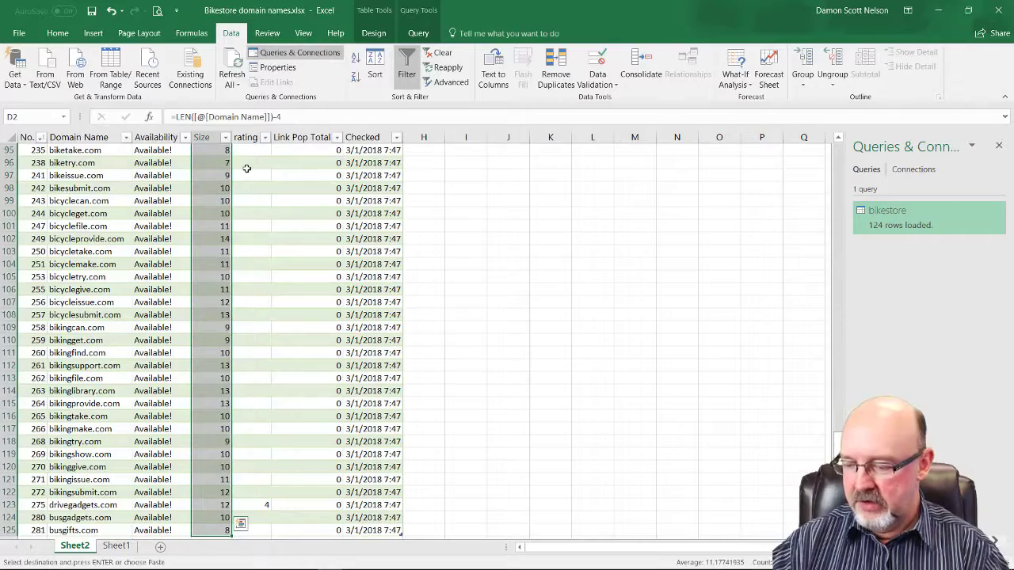
pyautogui.hotkey('ctrl', 'v')
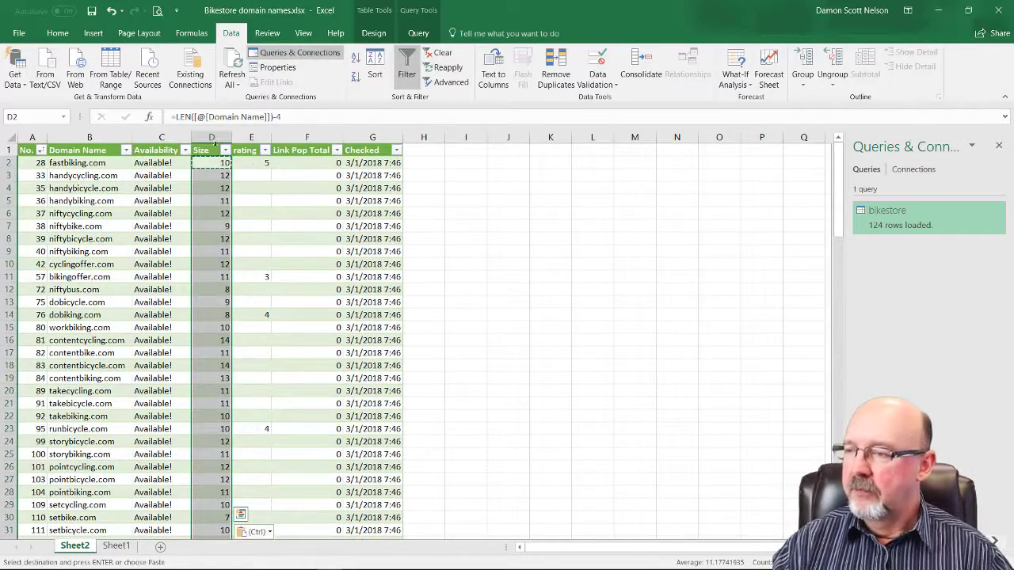
pyautogui.click(593, 199)
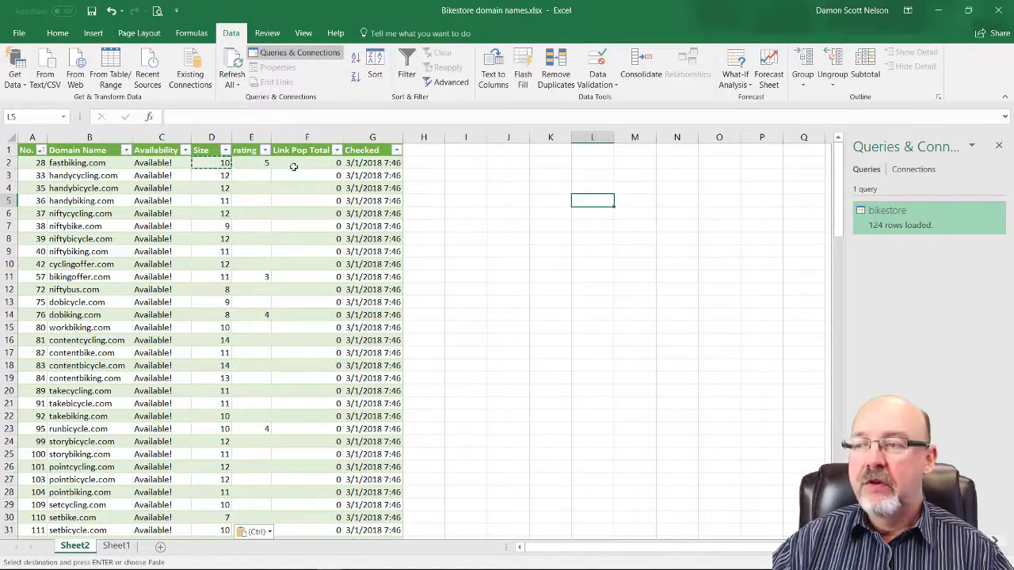
# - Replace the formulas in all rows of the Size column with their plain values
pyautogui.click(218, 162)
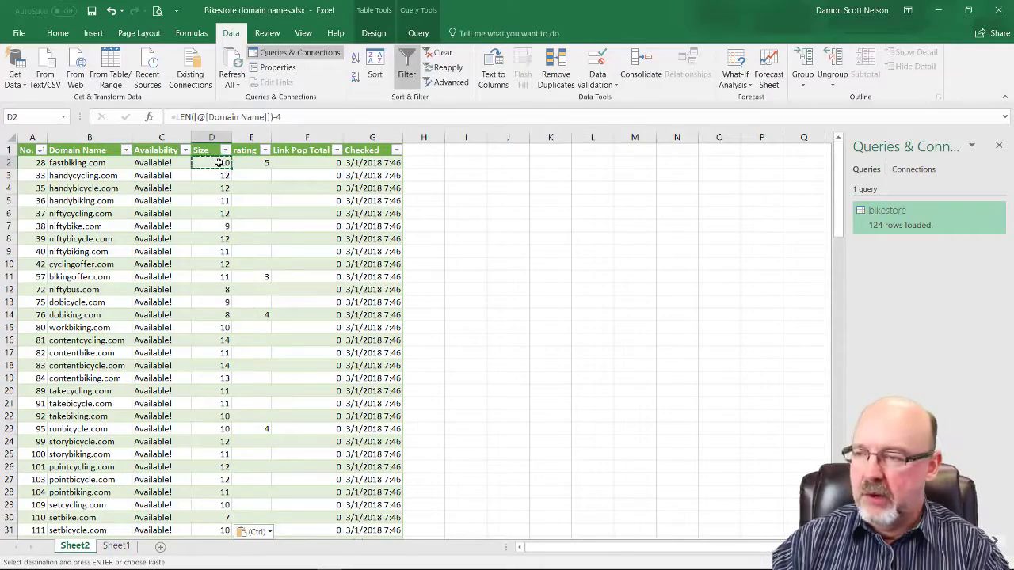
pyautogui.hotkey('ctrl', 'shift', 'Down')
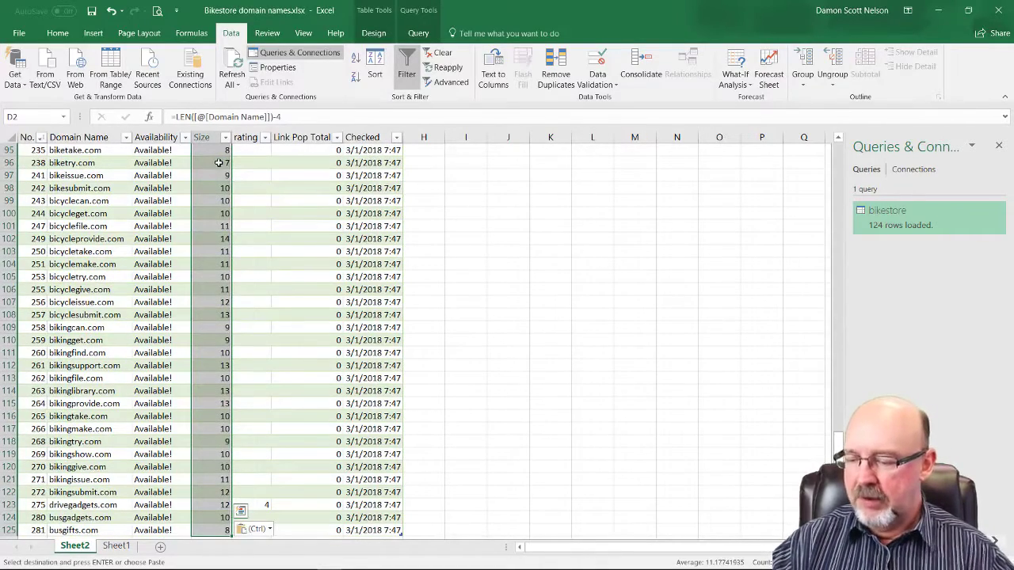
pyautogui.hotkey('ctrl', 'c')
pyautogui.click(57, 33)
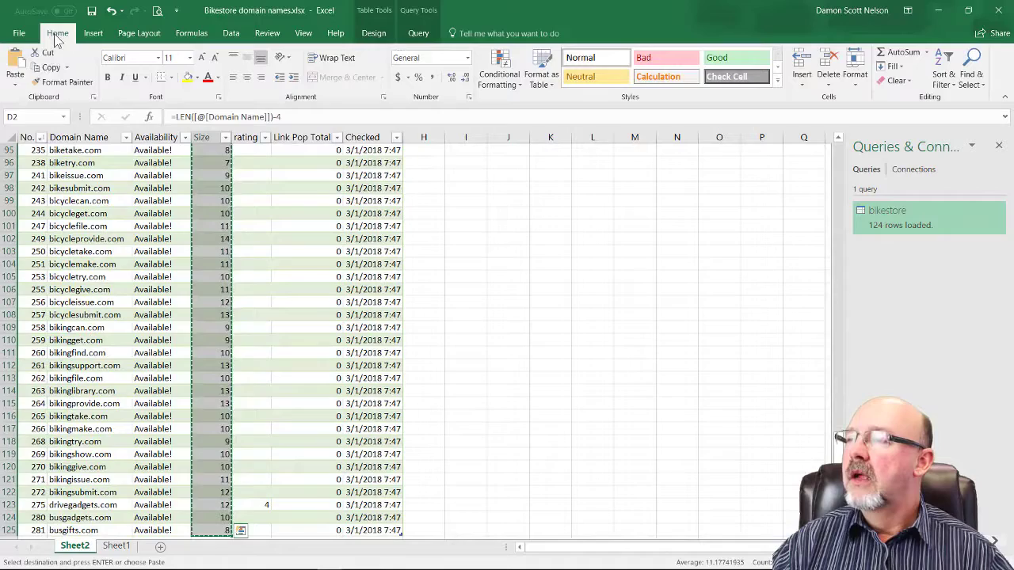
pyautogui.click(15, 79)
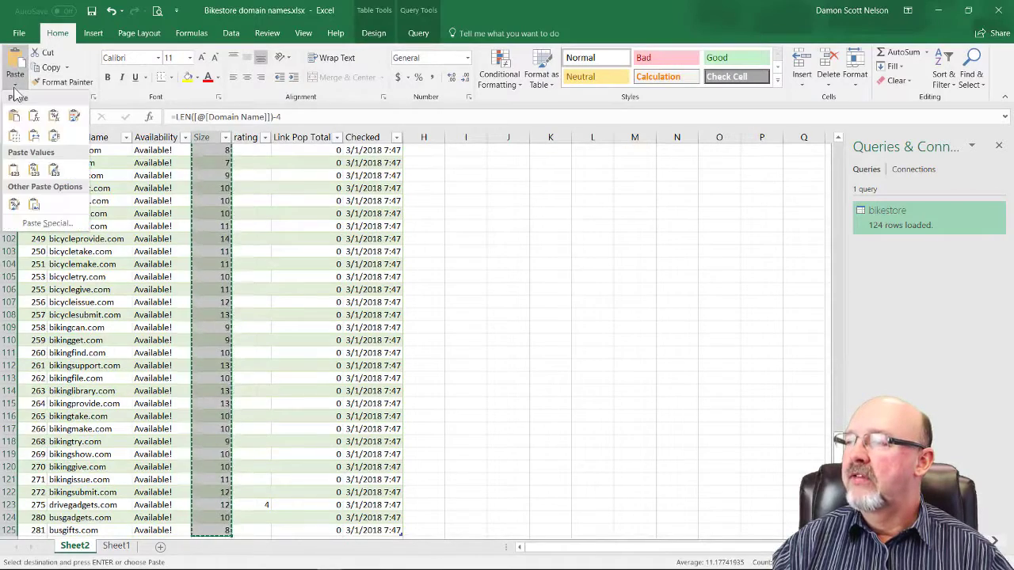
pyautogui.click(15, 170)
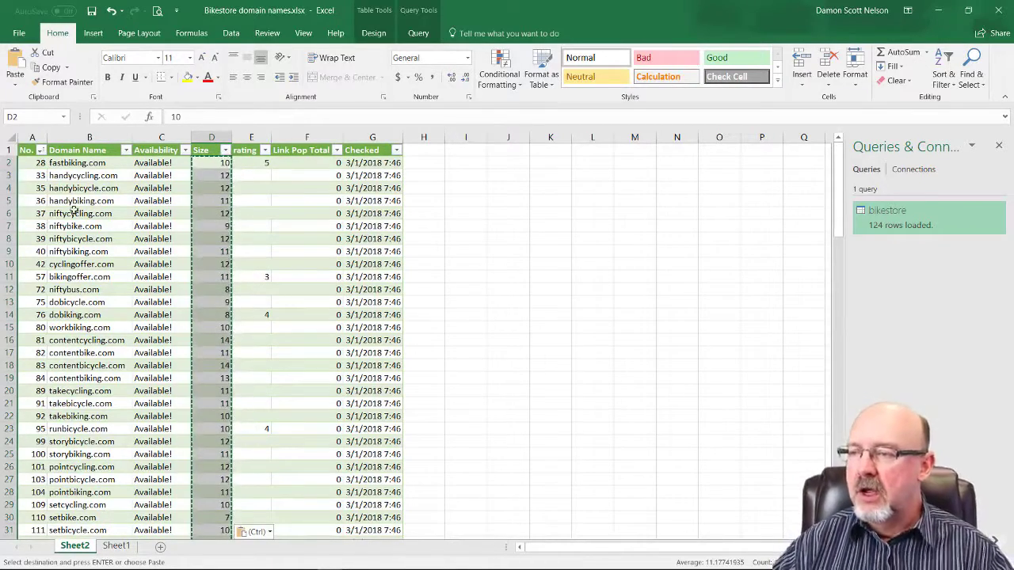
# - Sort the domain table by the Size column from smallest to largest
pyautogui.click(526, 274)
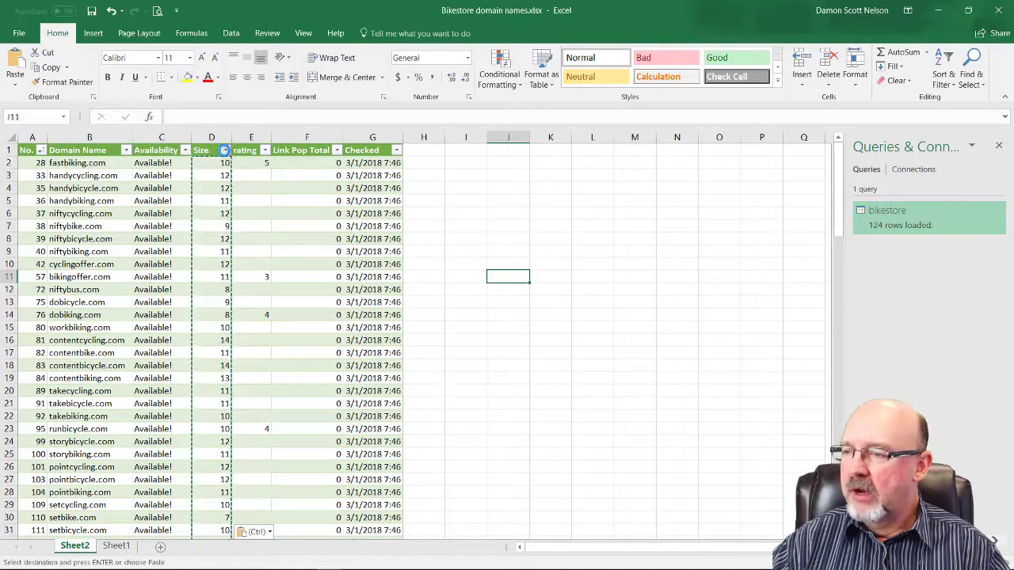
pyautogui.click(225, 151)
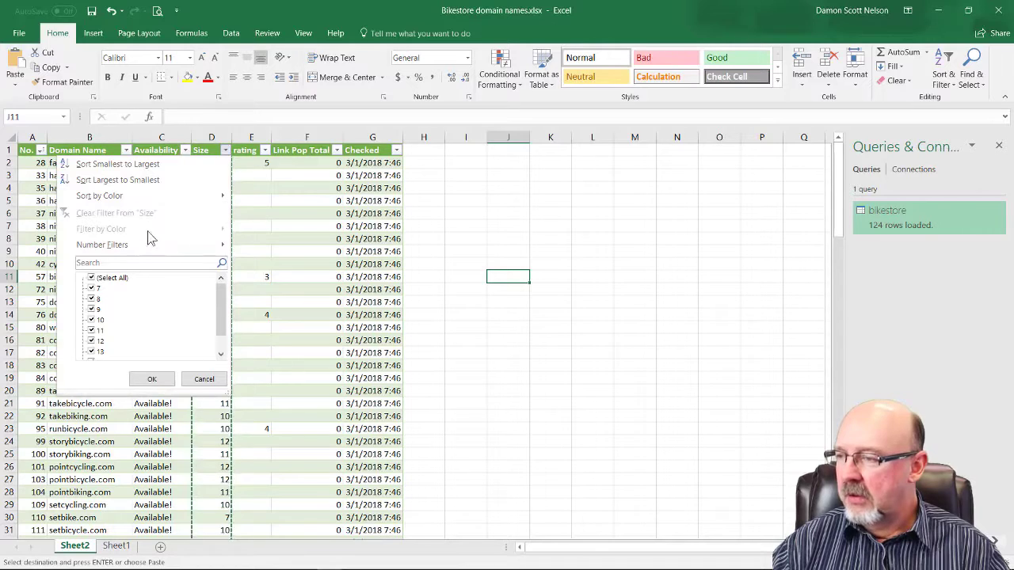
pyautogui.click(130, 164)
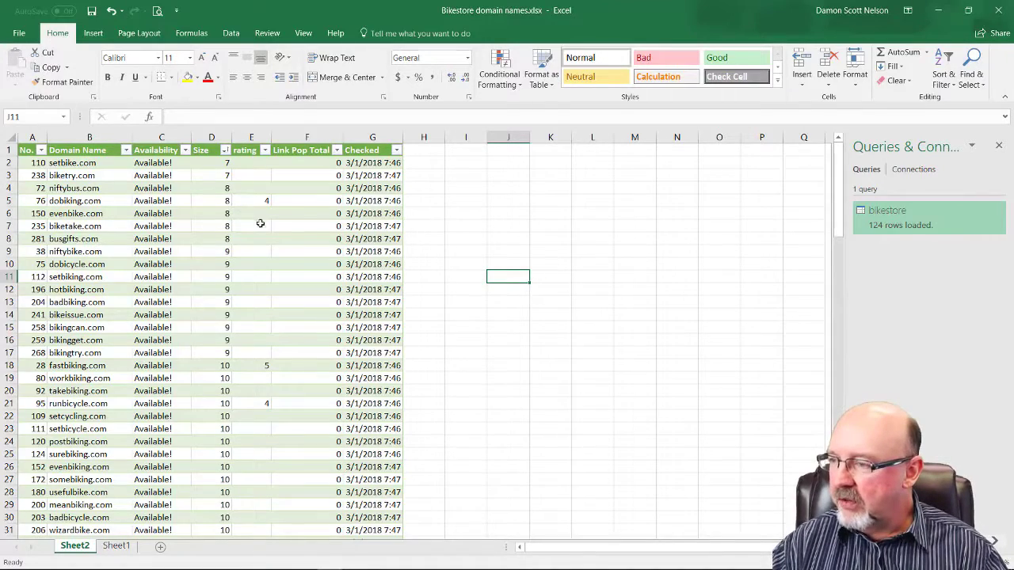
# - Look through the whole size-sorted domain list, comparing the names and their lengths, and return to the first rows
pyautogui.scroll(-2, 268, 230)
pyautogui.scroll(-2, 257, 246)
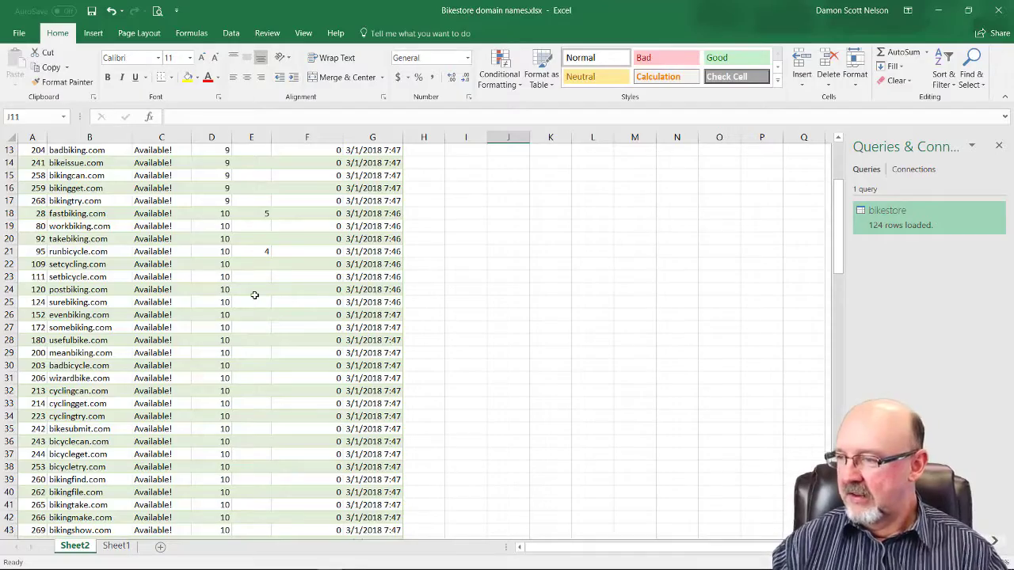
pyautogui.scroll(-6, 254, 295)
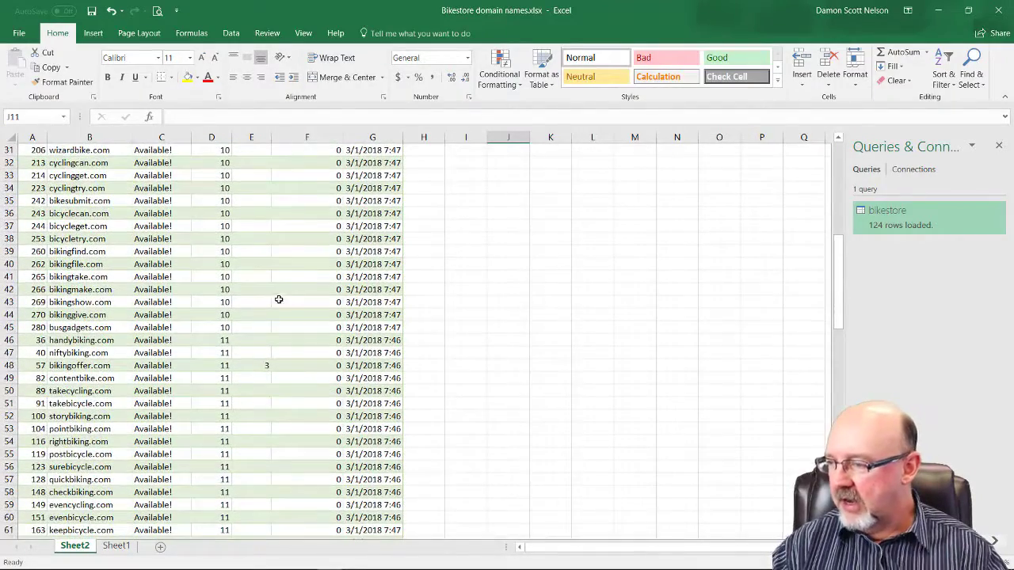
pyautogui.scroll(-4, 279, 303)
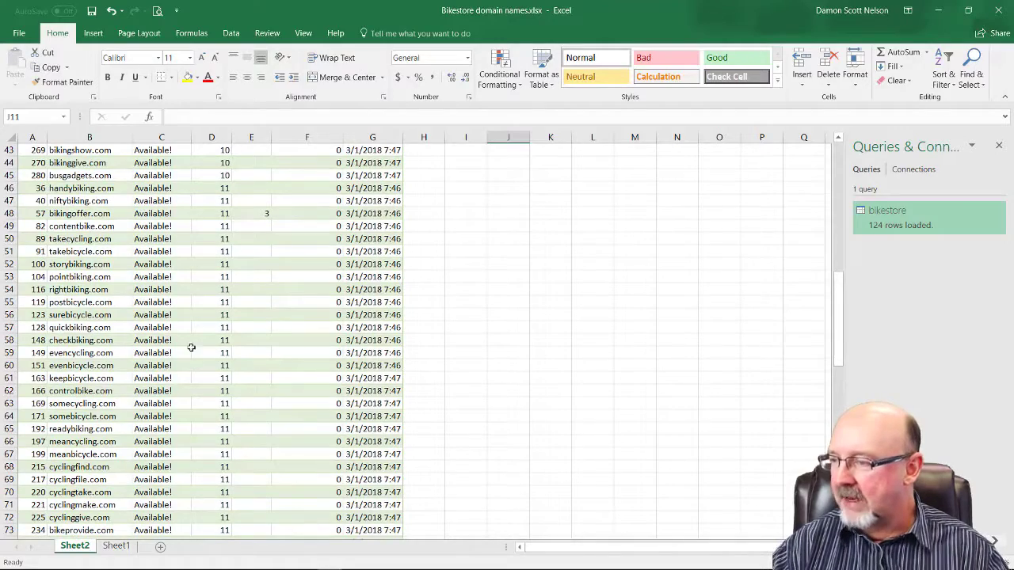
pyautogui.scroll(-4, 206, 345)
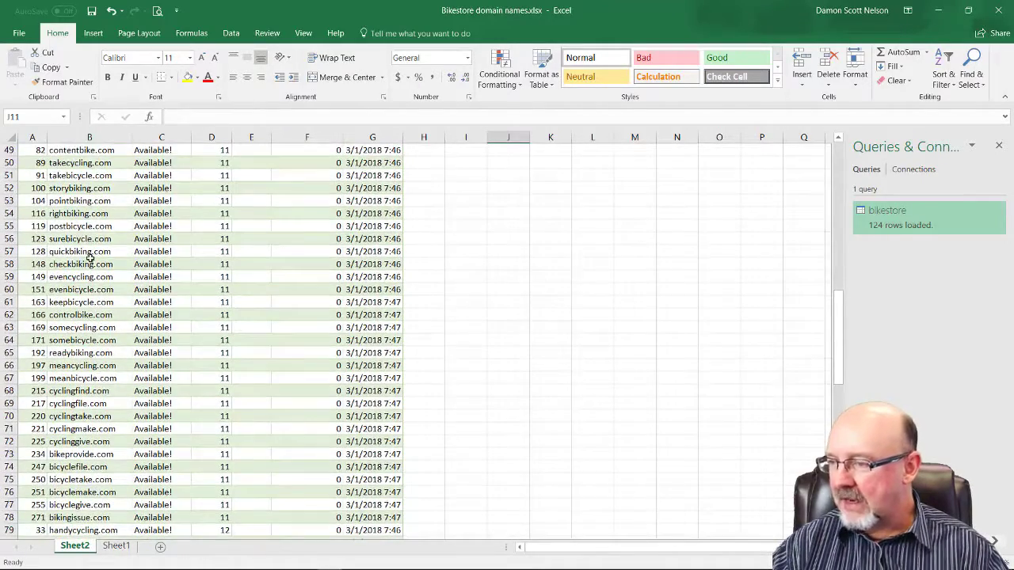
pyautogui.scroll(-6, 122, 439)
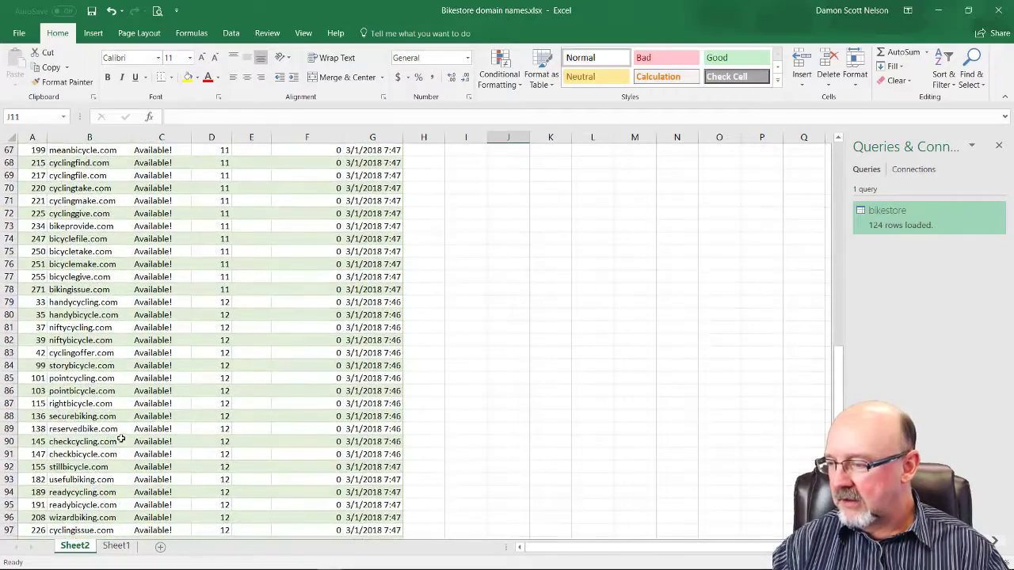
pyautogui.scroll(-4, 122, 439)
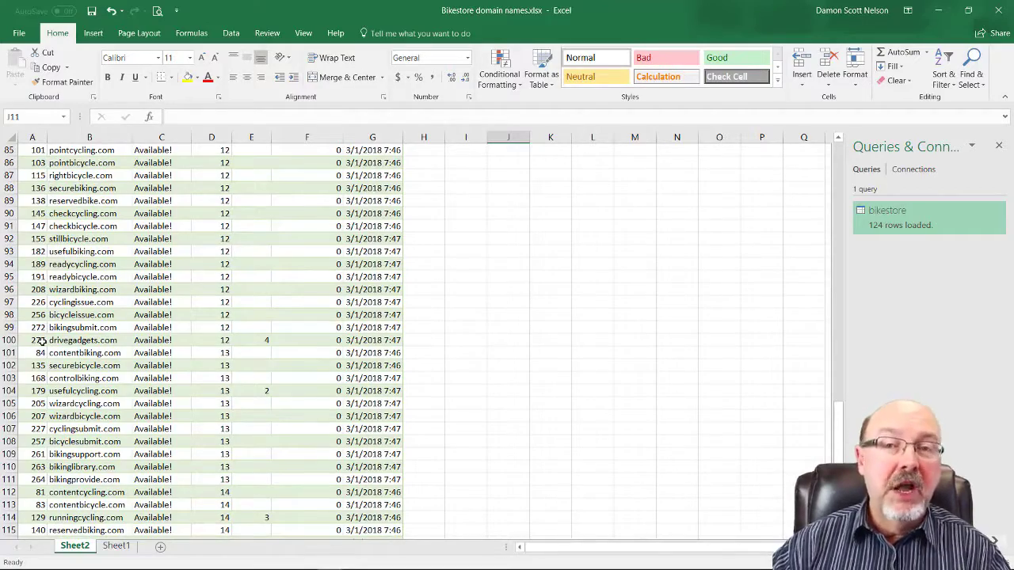
pyautogui.scroll(-6, 68, 349)
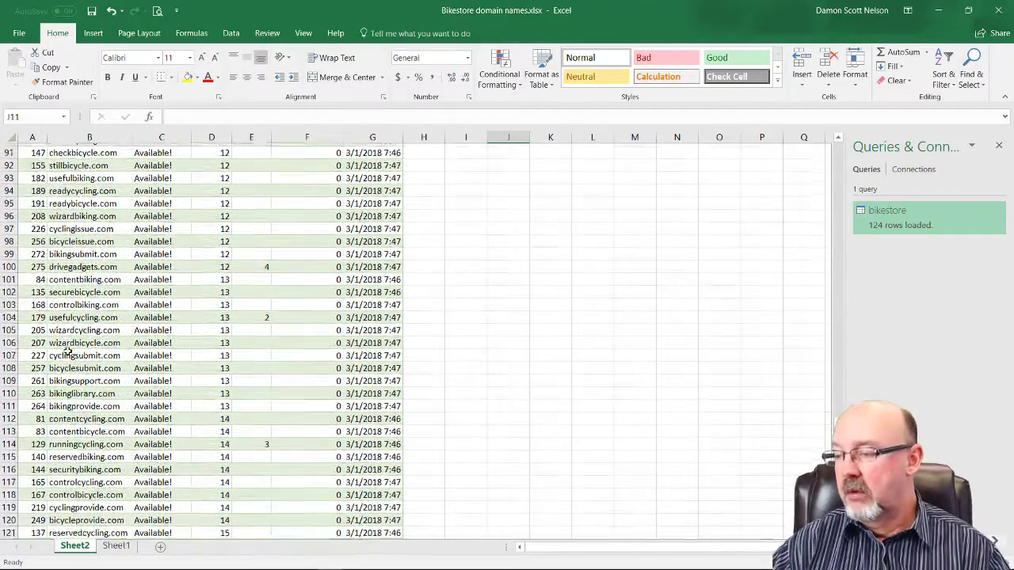
pyautogui.scroll(20, 403, 353)
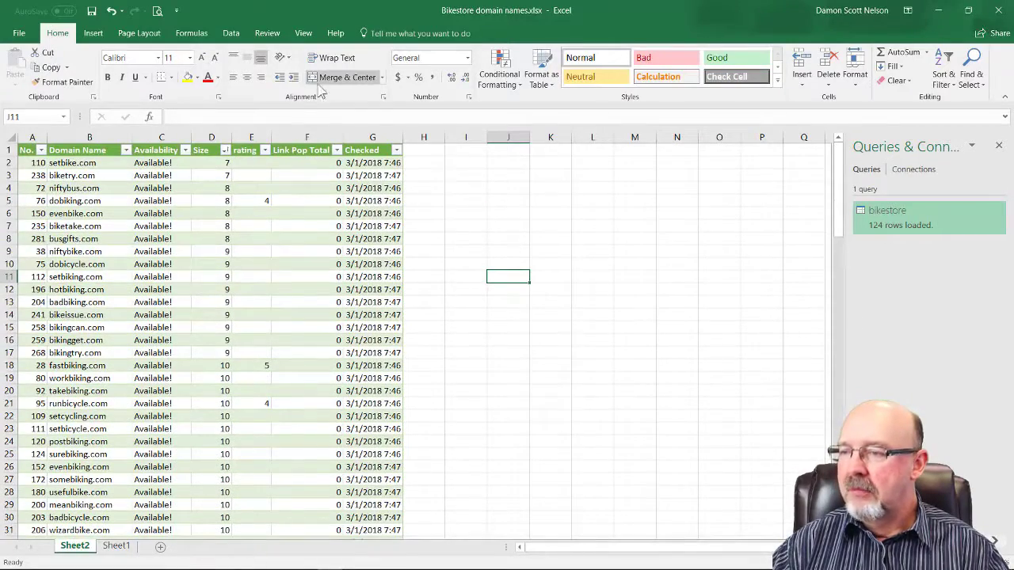
pyautogui.click(10, 137)
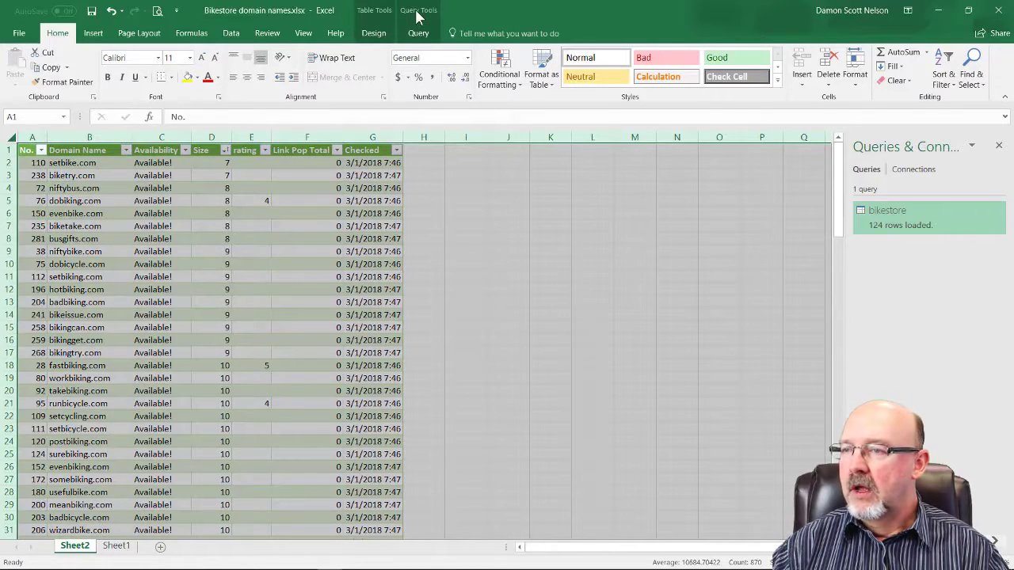
pyautogui.click(418, 35)
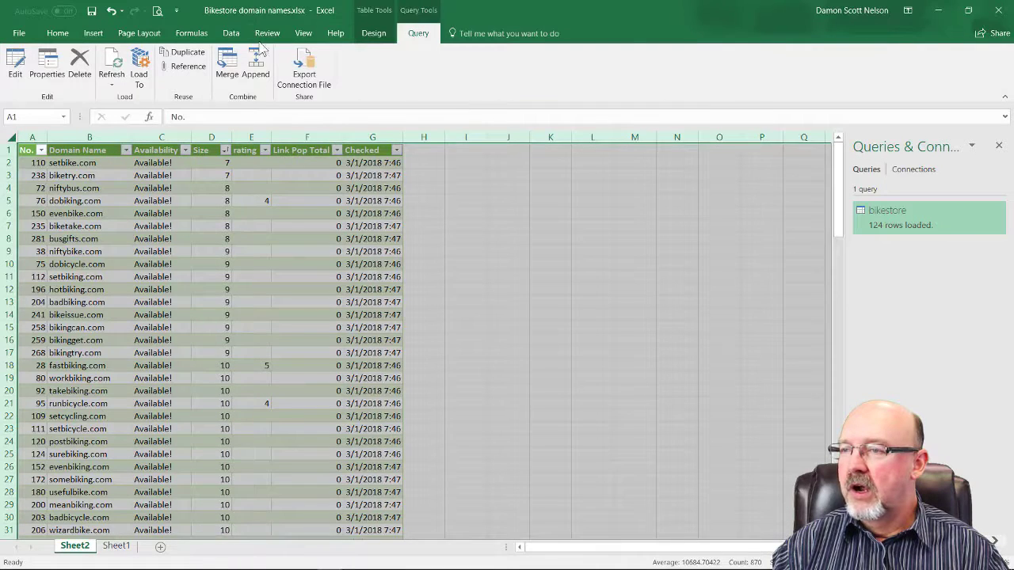
pyautogui.click(231, 35)
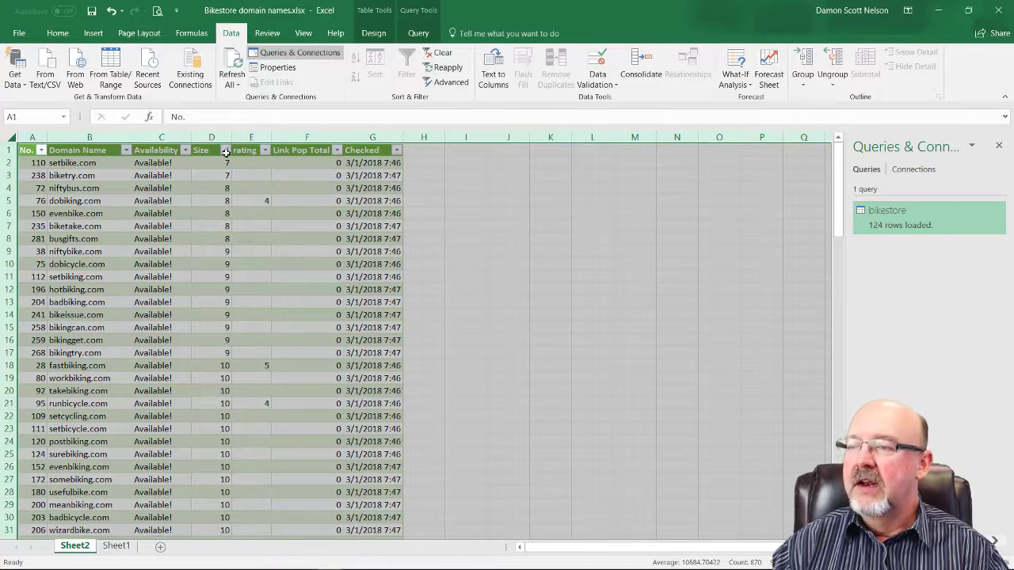
pyautogui.click(536, 185)
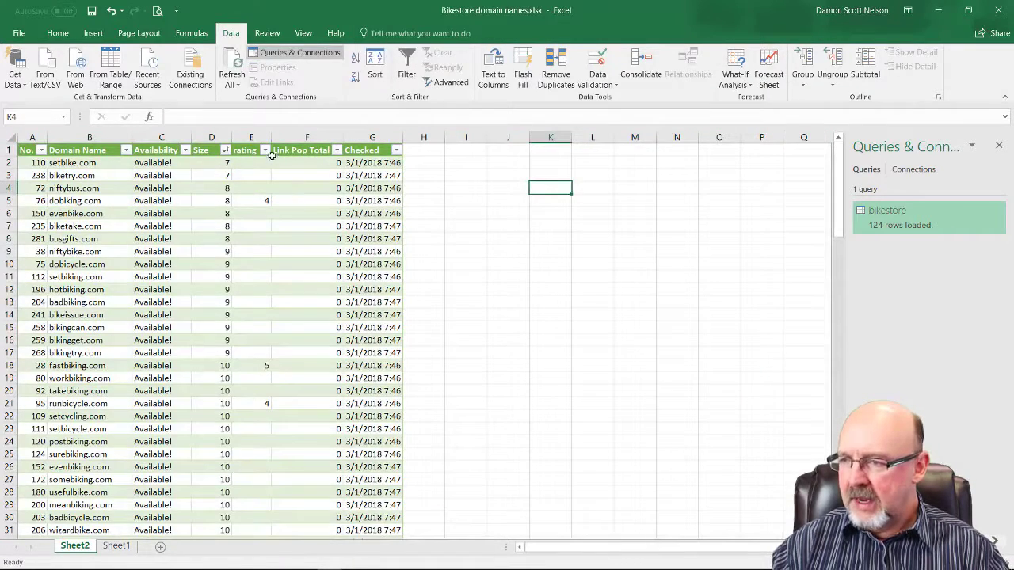
# - Sort the table by the rating column from A to Z and filter out the rows with blank ratings
pyautogui.click(263, 151)
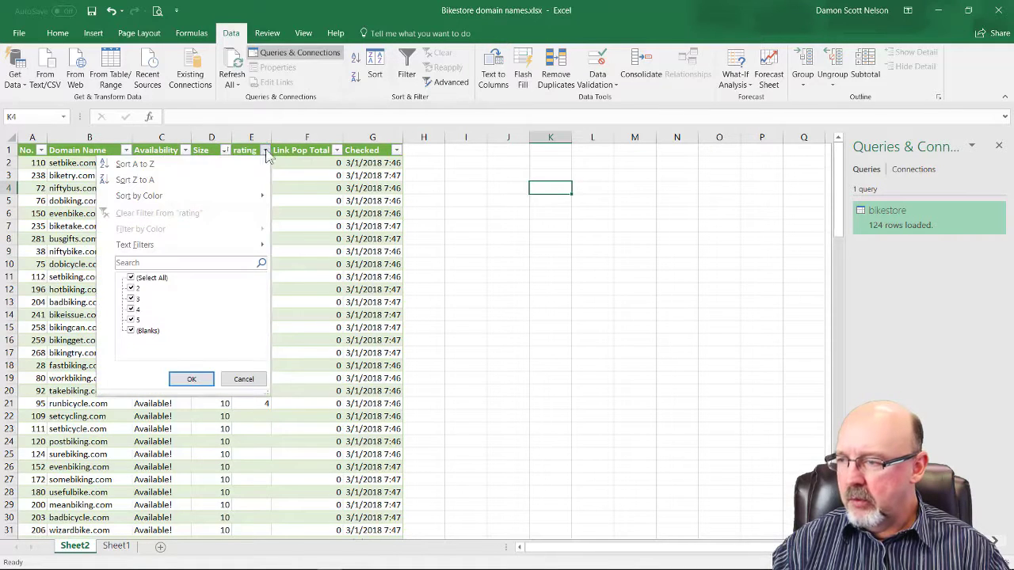
pyautogui.click(131, 331)
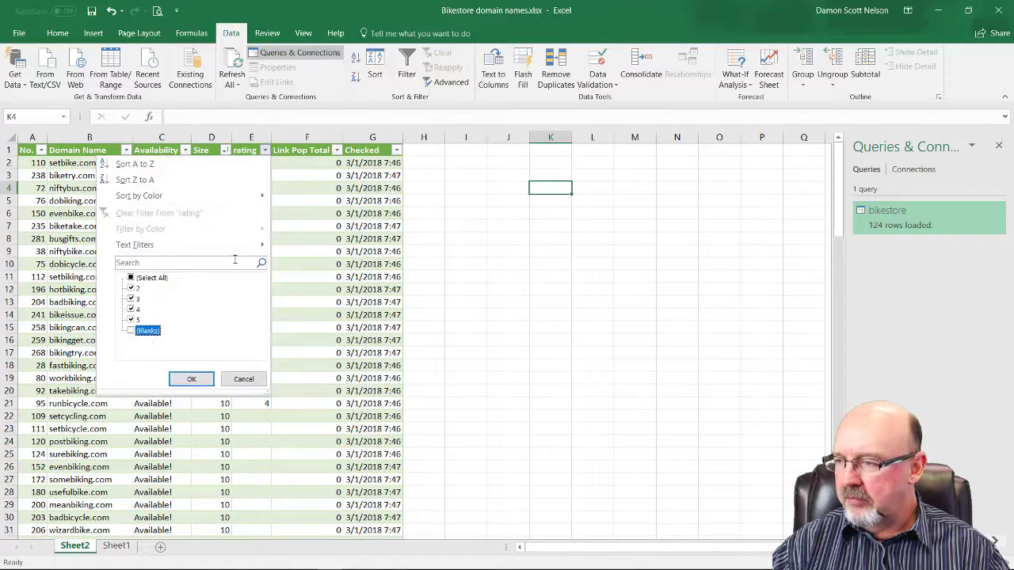
pyautogui.click(148, 170)
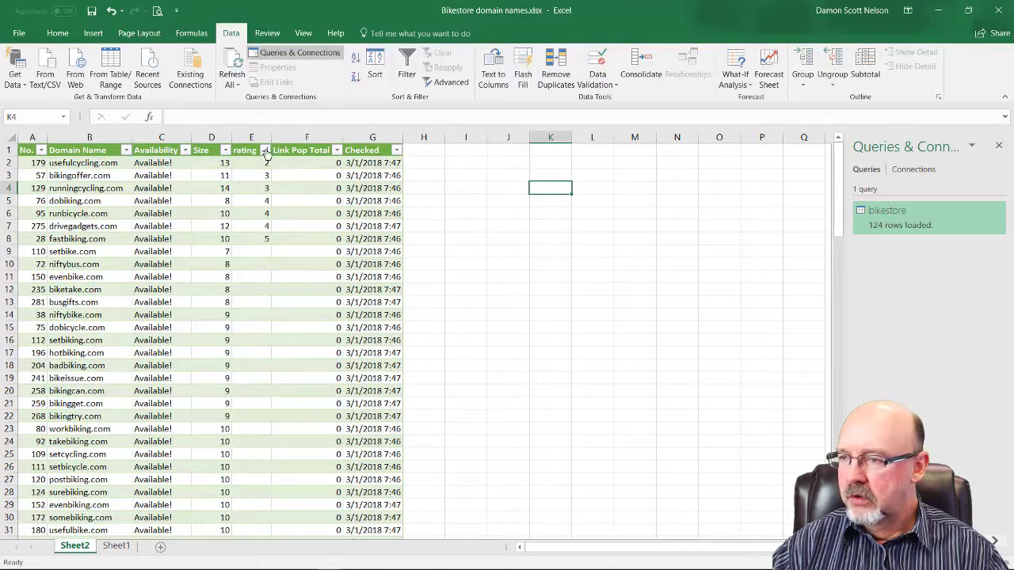
pyautogui.click(265, 151)
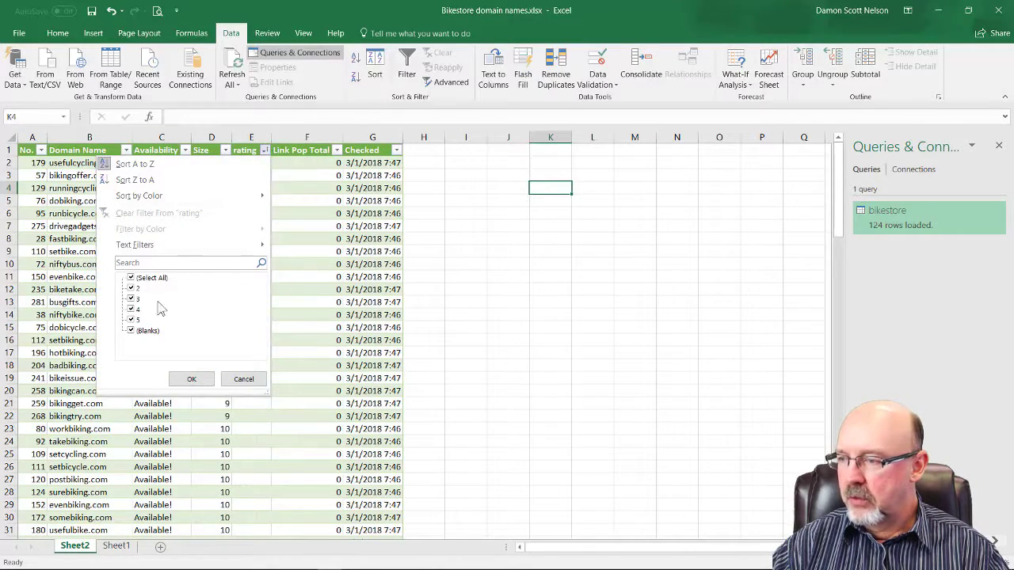
pyautogui.click(132, 330)
pyautogui.click(191, 379)
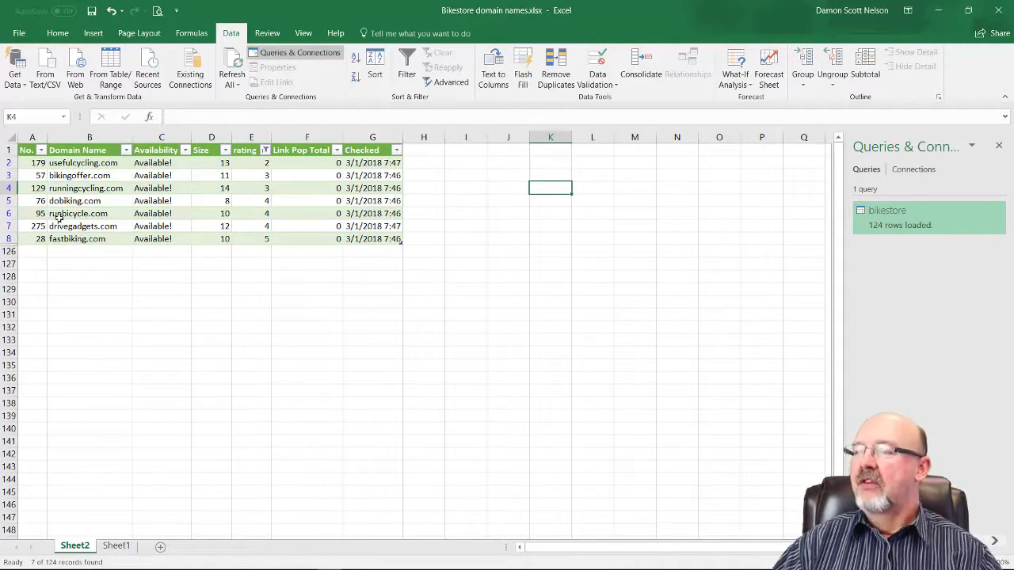
# - Set the rating of runningcycling.com to 4 and of runbicycle.com to 2, and save the workbook
pyautogui.click(266, 188)
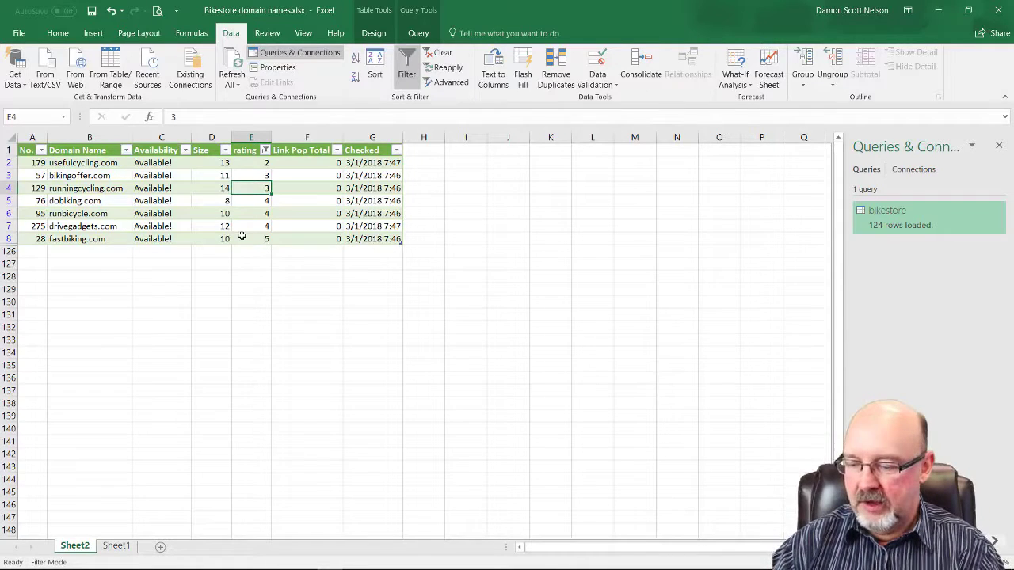
pyautogui.write('4')
pyautogui.press('Return')
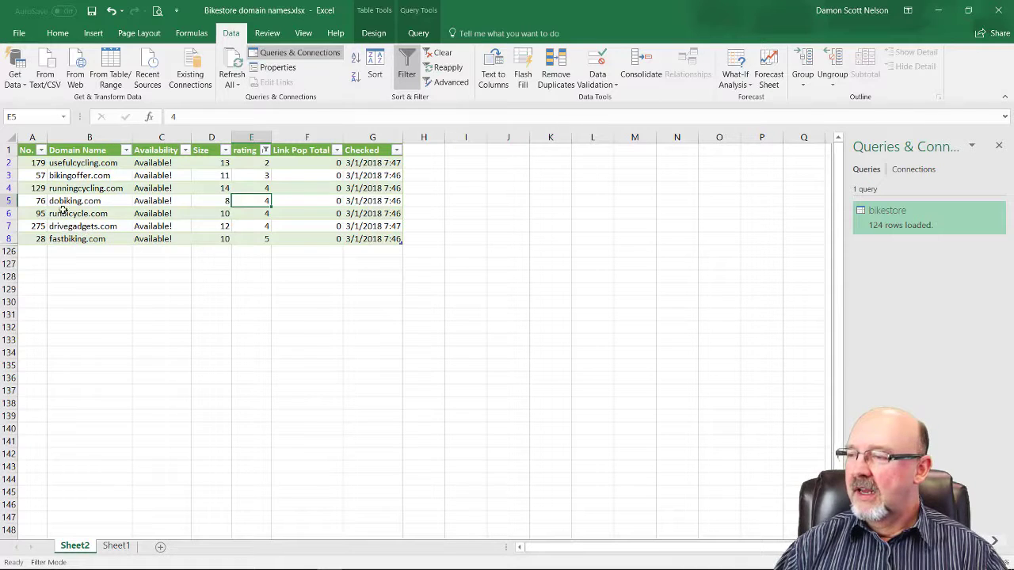
pyautogui.click(262, 214)
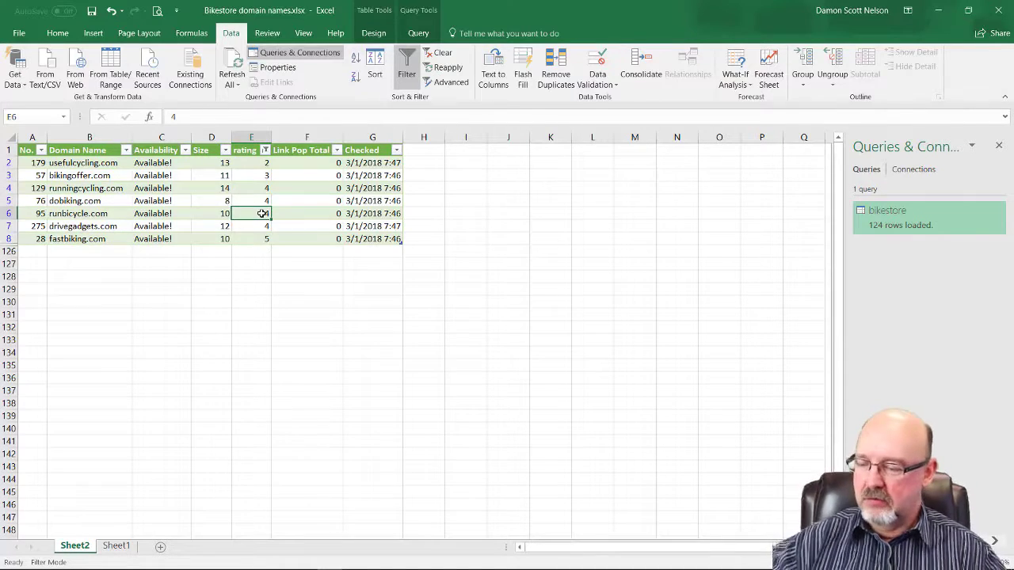
pyautogui.write('2')
pyautogui.press('Return')
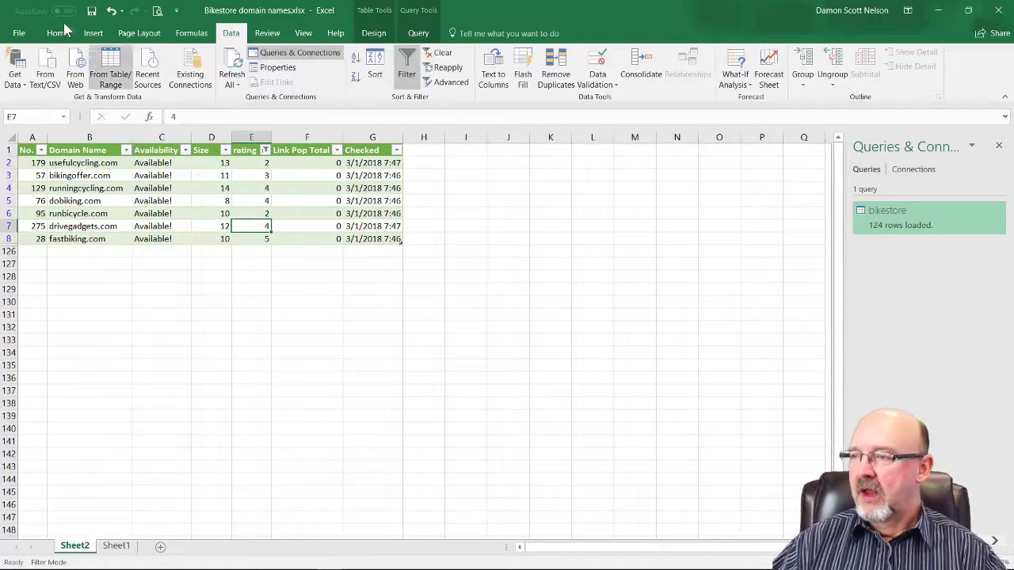
pyautogui.click(91, 11)
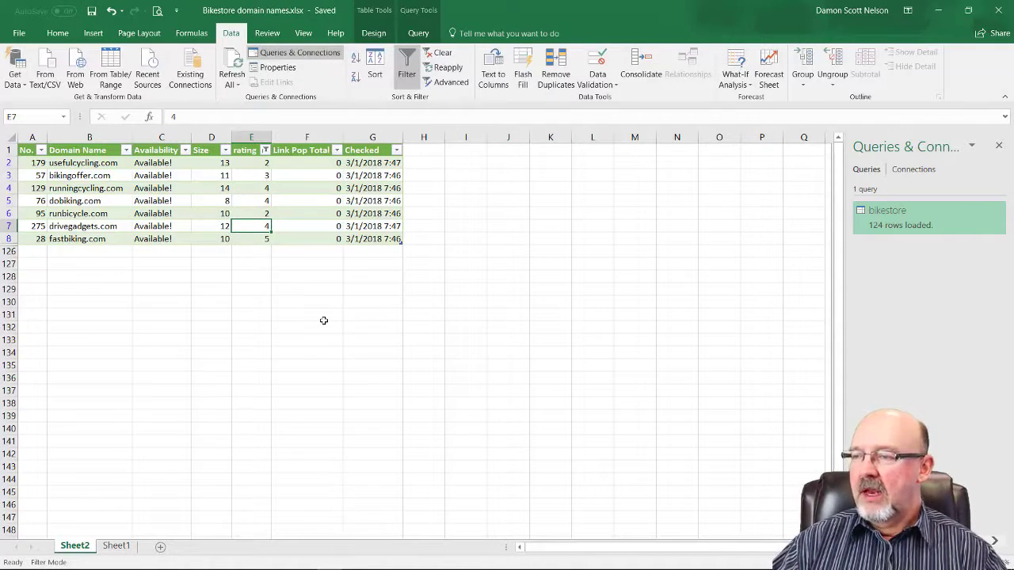